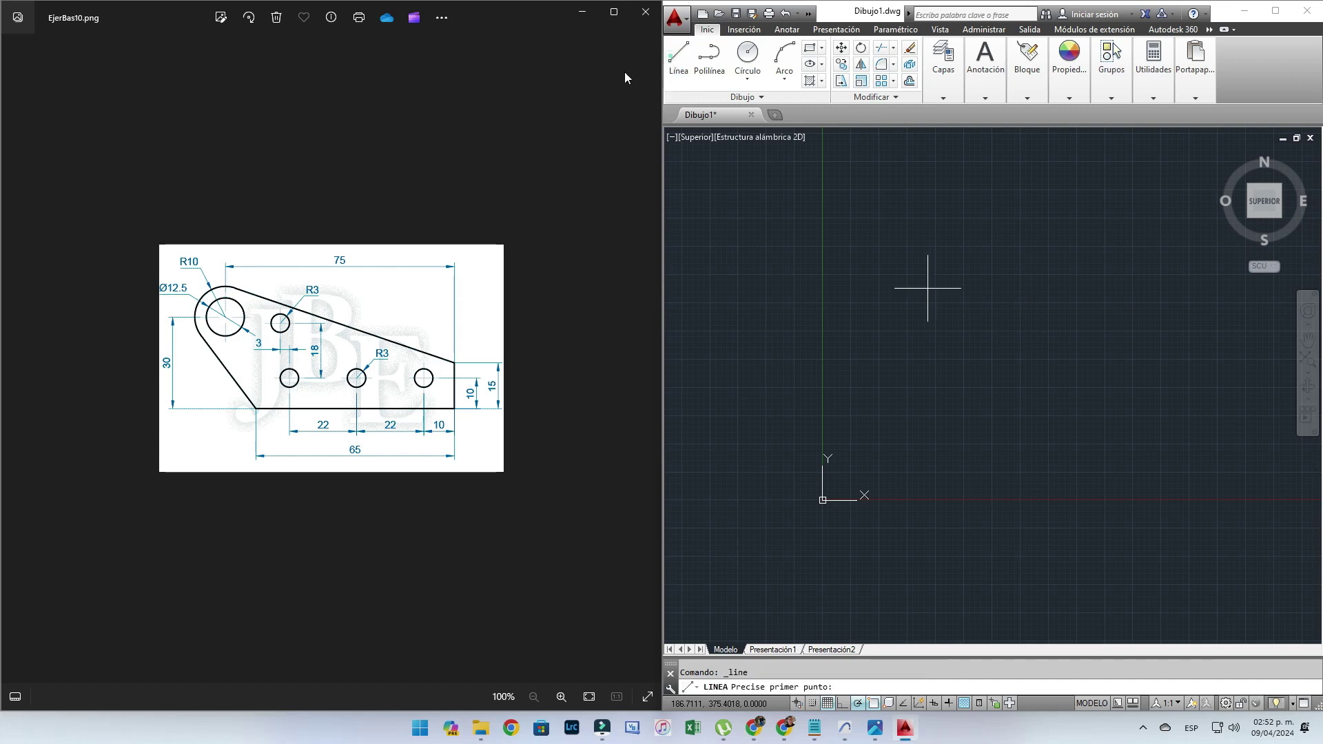
# Draw the 65-unit bottom edge starting from the origin 0,0
pyautogui.write('0,0')
pyautogui.press('Return')
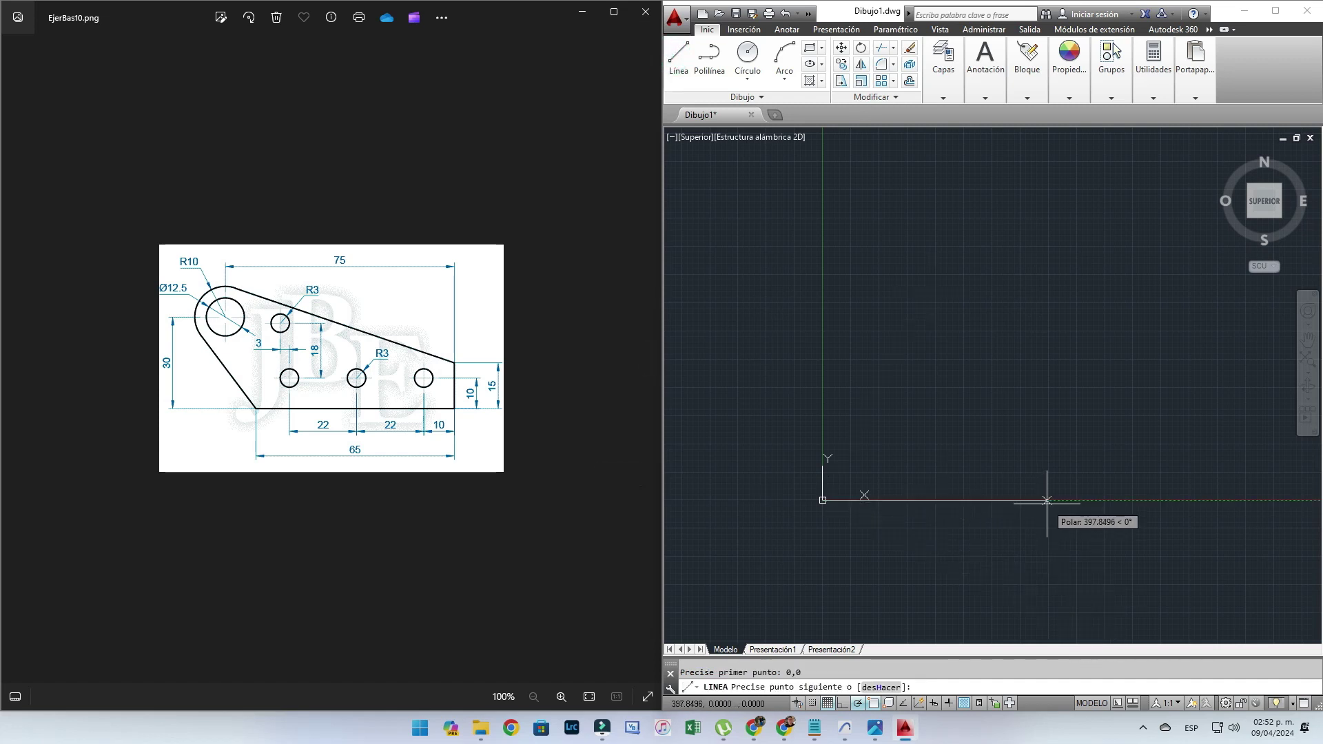
pyautogui.write('65')
pyautogui.press('Return')
pyautogui.press('Return')
pyautogui.scroll(5, 821, 493)
pyautogui.moveTo(812, 497)
pyautogui.mouseDown(button='middle')
pyautogui.moveTo(900, 443)
pyautogui.moveTo(924, 486)
pyautogui.mouseUp(button='middle')
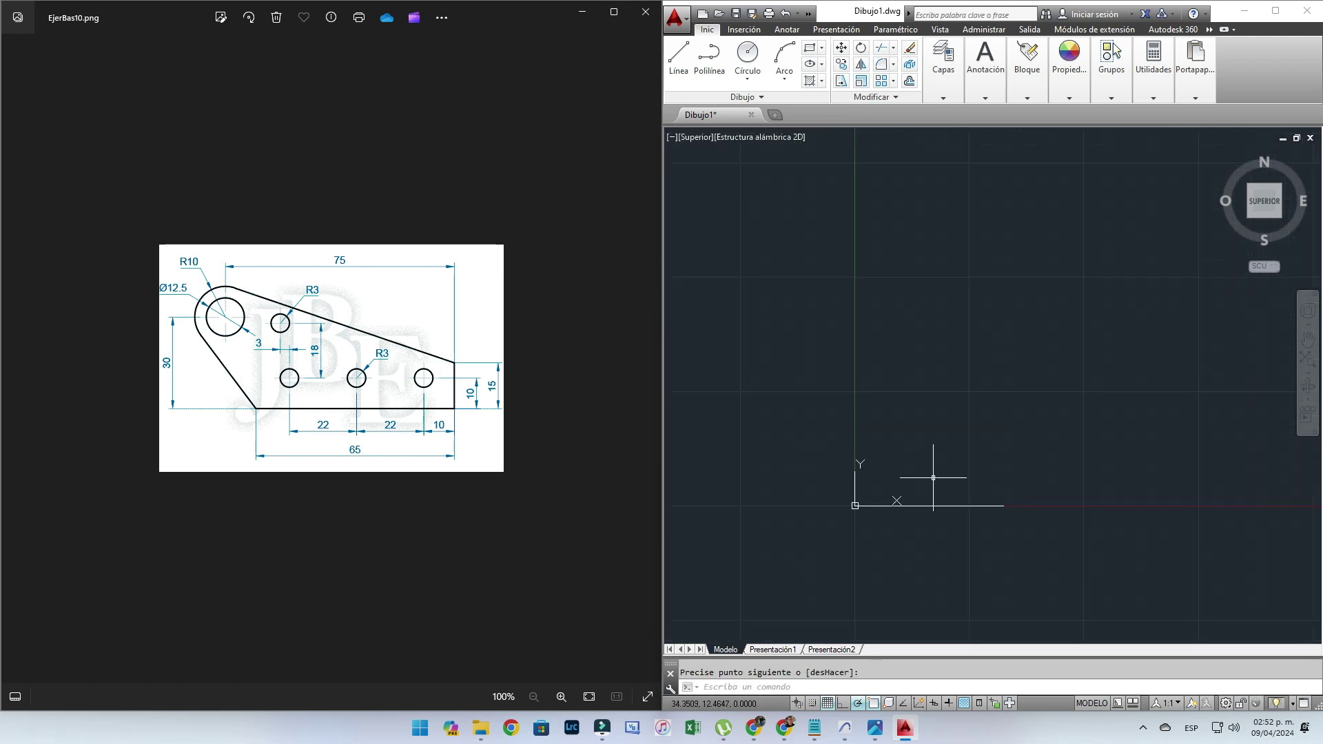
pyautogui.scroll(2, 960, 487)
pyautogui.scroll(2, 945, 487)
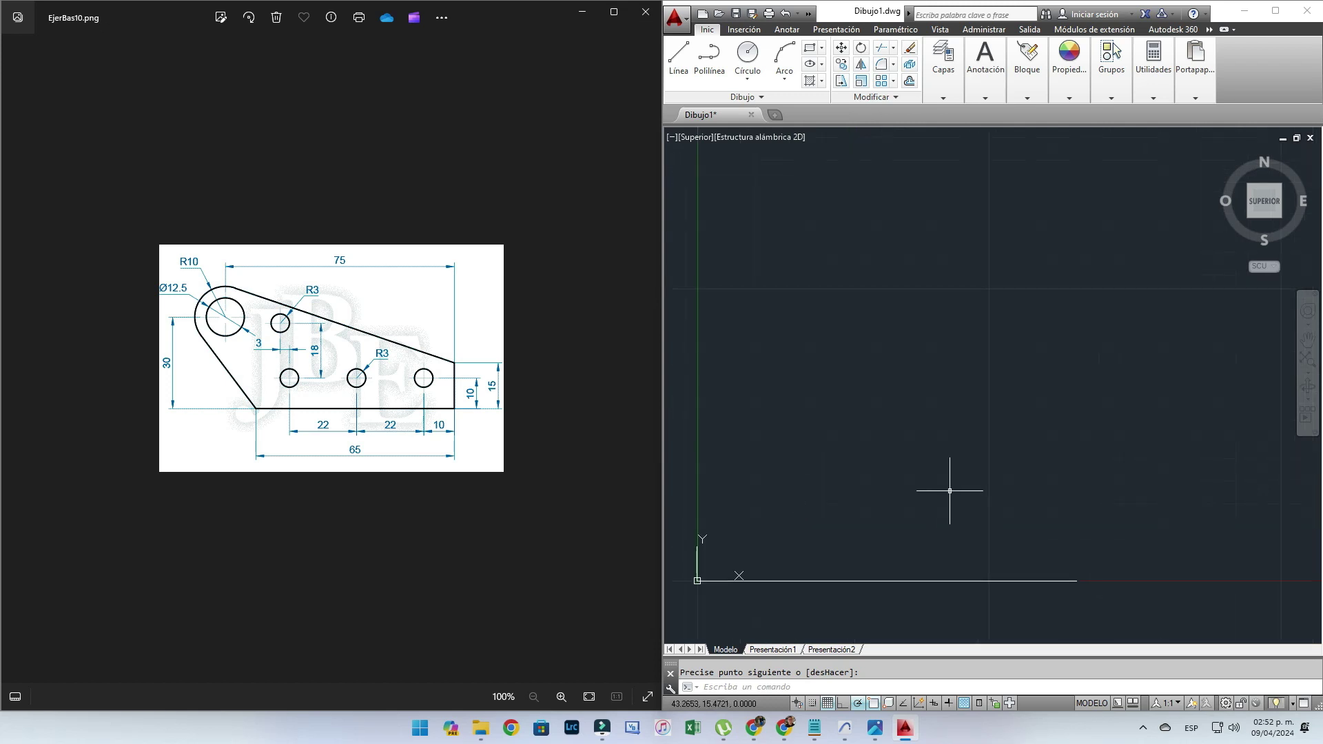
# From the bottom edge's right end, chain a 15-unit rise, 75-unit edge left and 30-unit upright
pyautogui.click(679, 55)
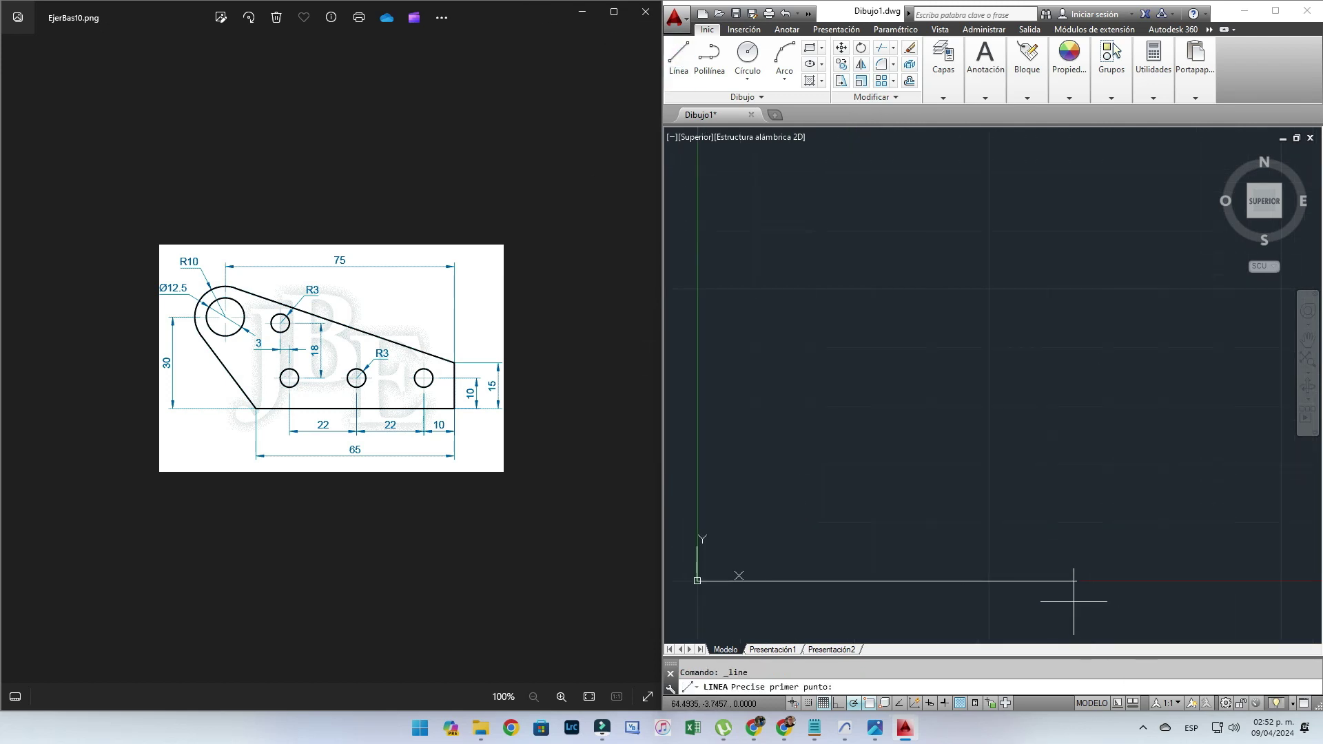
pyautogui.click(1078, 581)
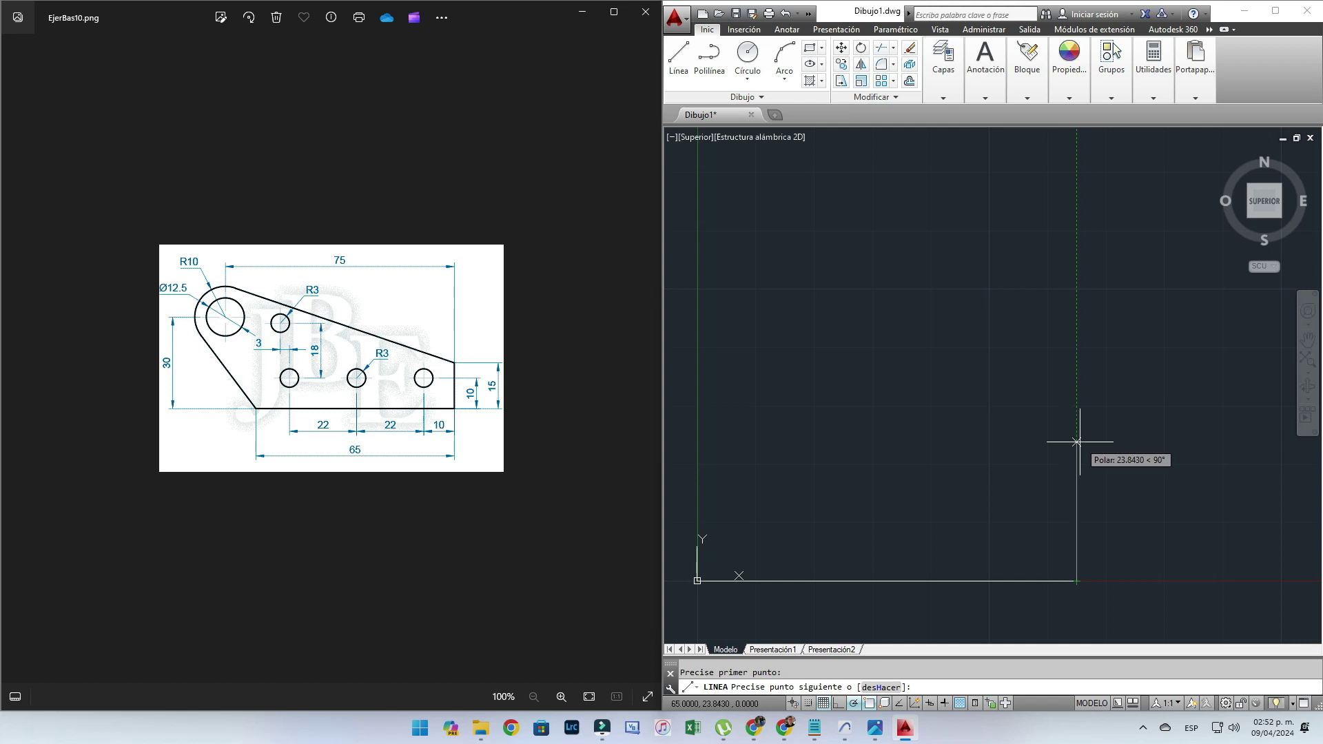
pyautogui.write('15')
pyautogui.press('Return')
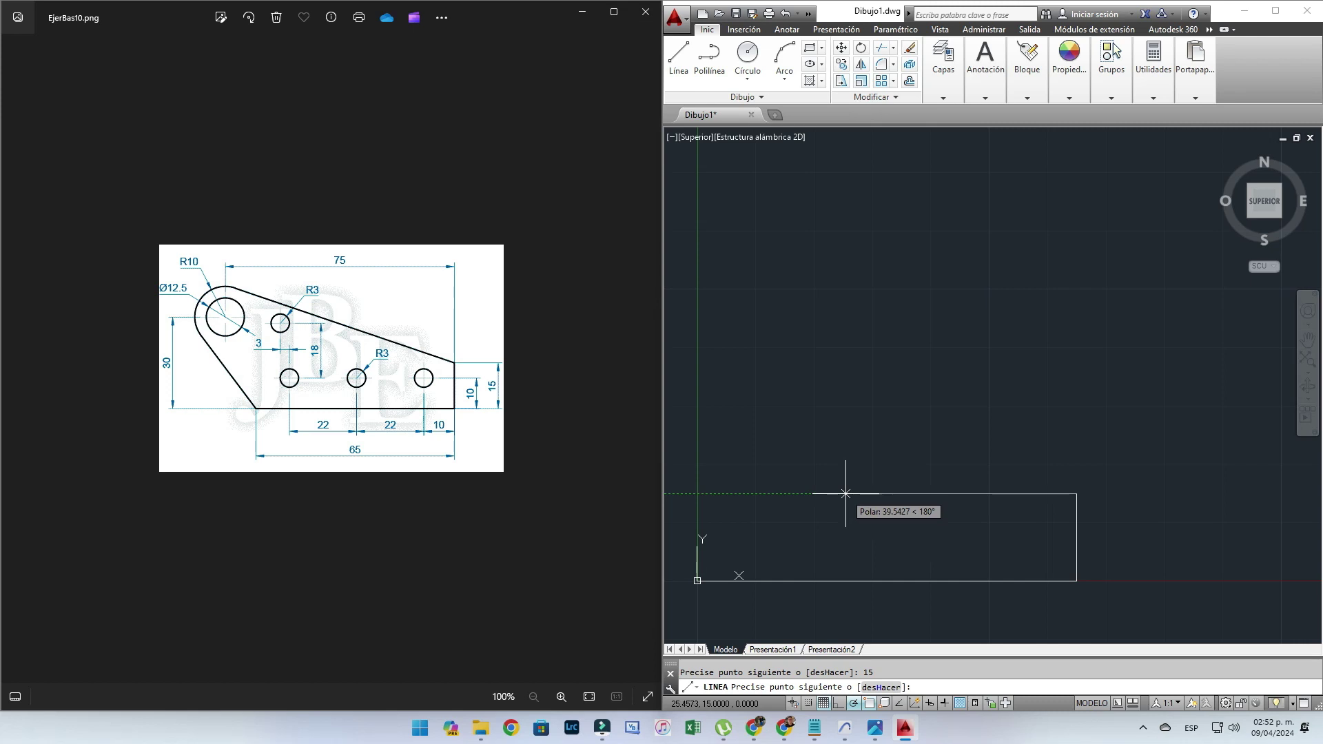
pyautogui.write('5')
pyautogui.press('Return')
pyautogui.moveTo(718, 415); pyautogui.dragTo(896, 430, button='middle')
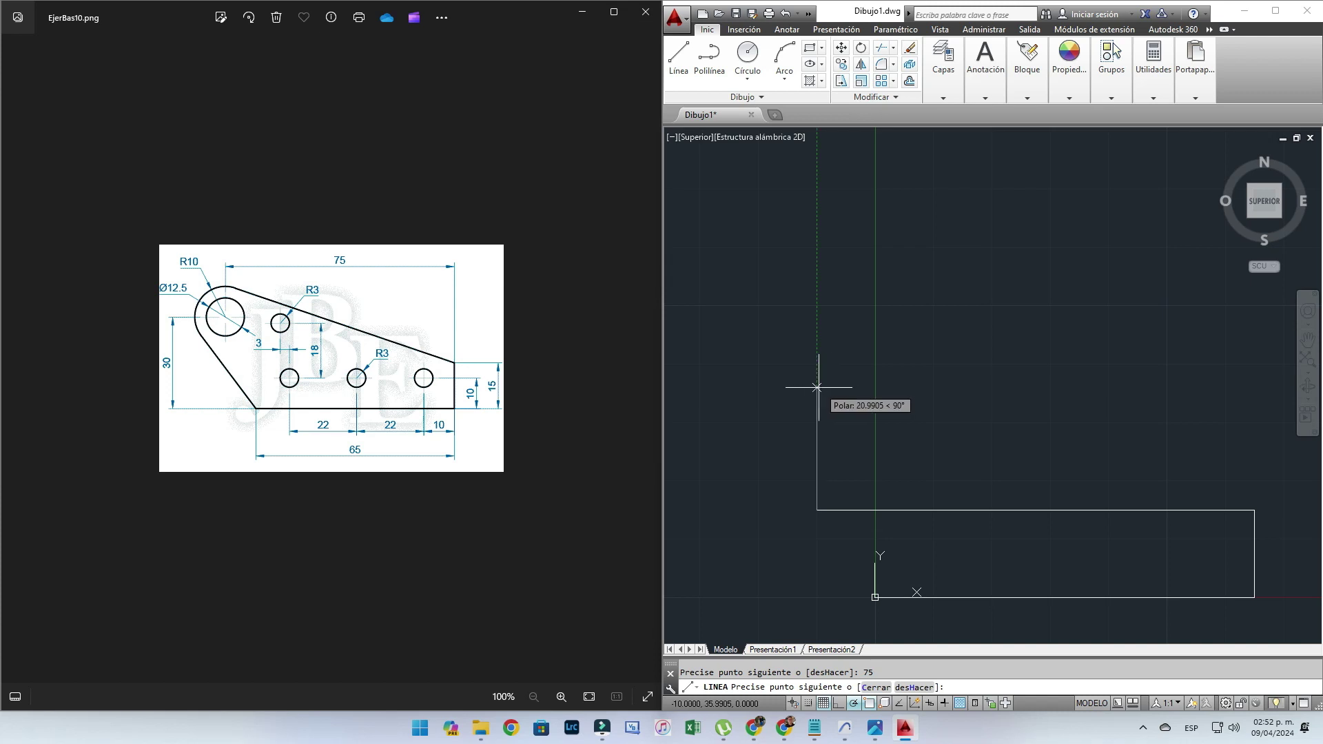
pyautogui.press('Return')
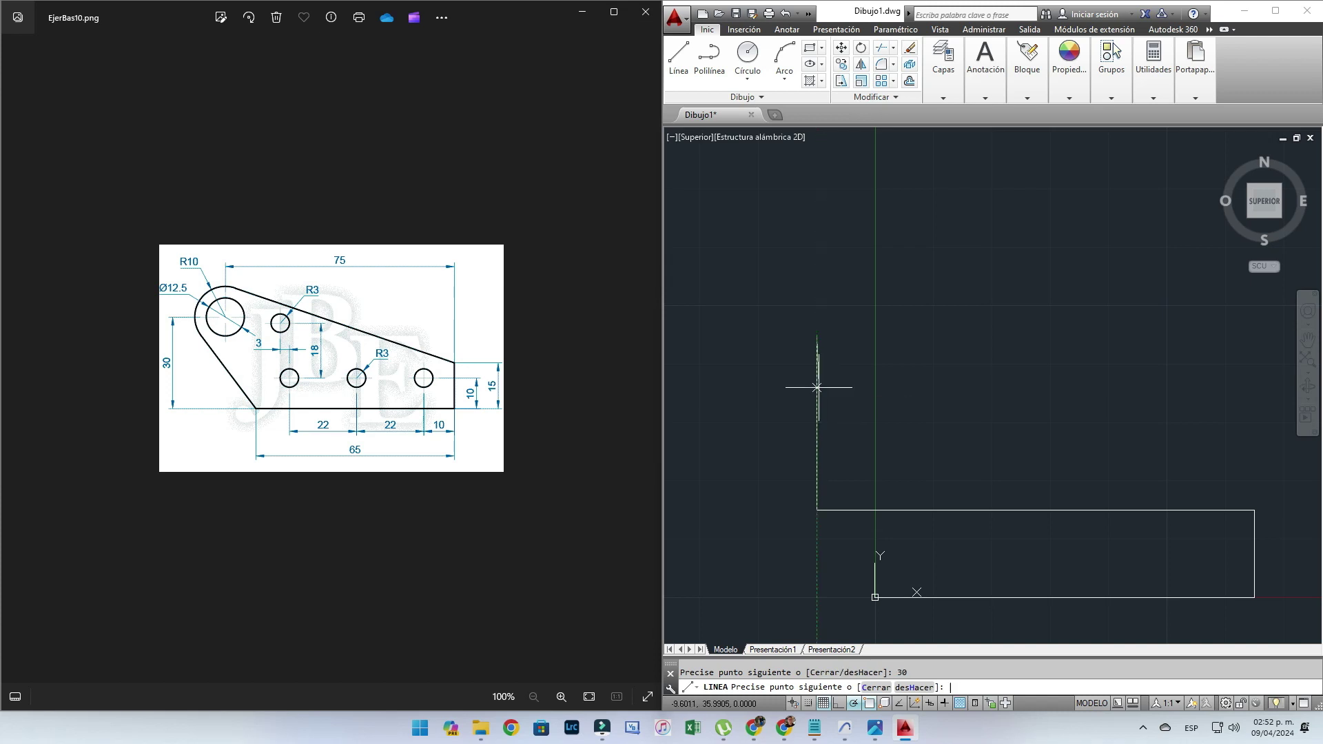
pyautogui.press('Return')
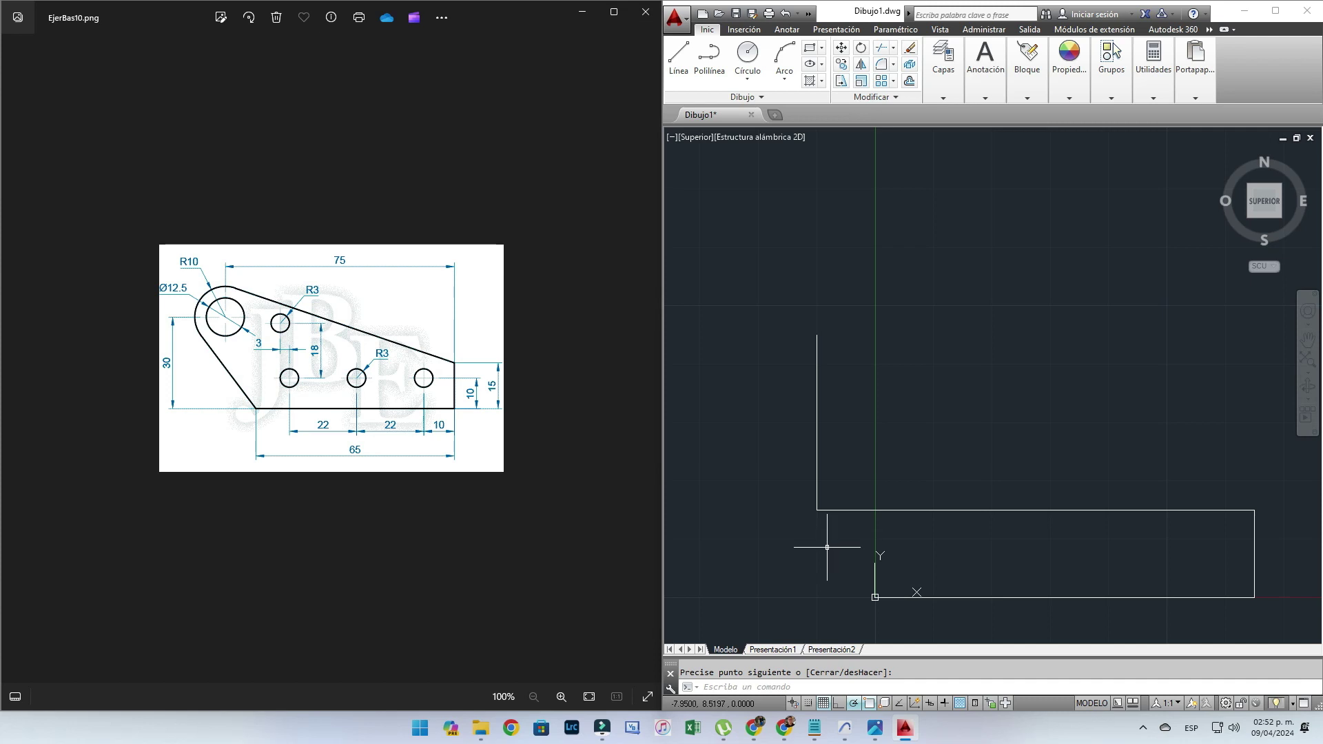
pyautogui.click(756, 65)
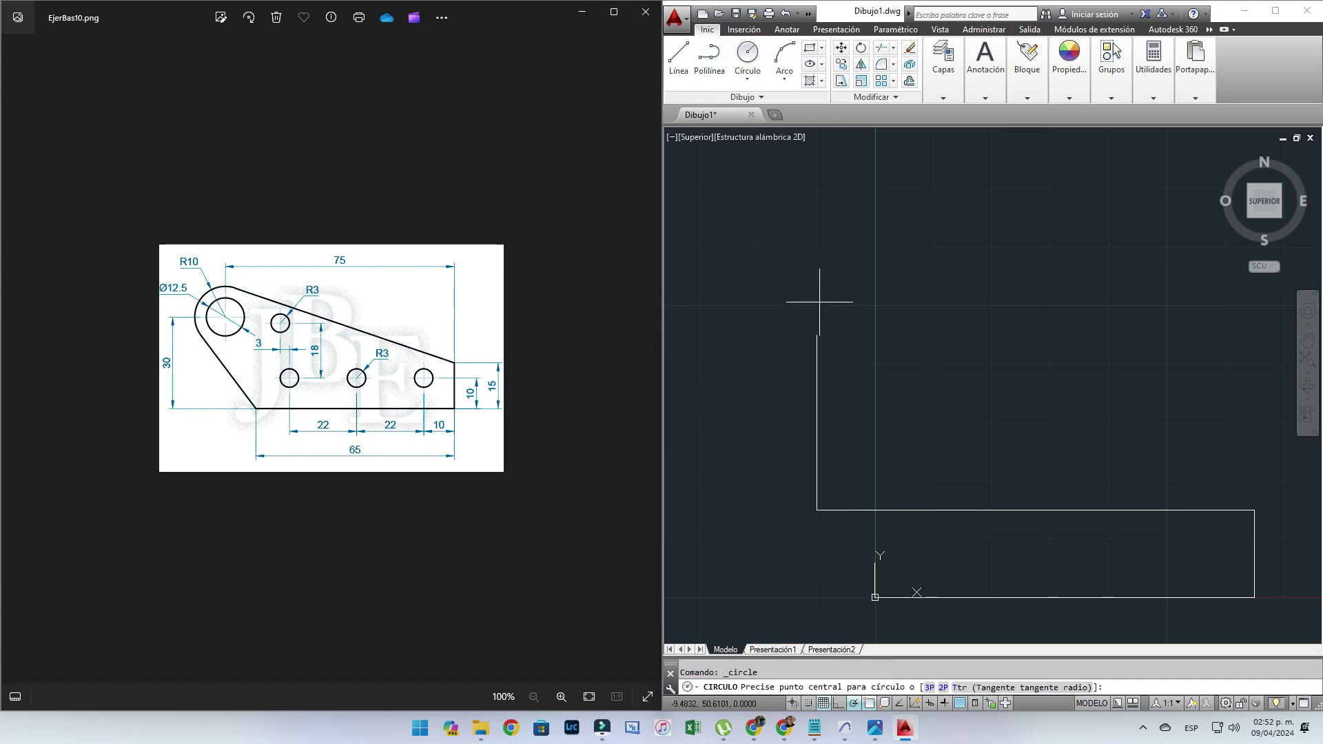
# Draw a radius-10 circle centred on the 30-unit upright's top end
pyautogui.click(817, 335)
pyautogui.write('10')
pyautogui.press('Return')
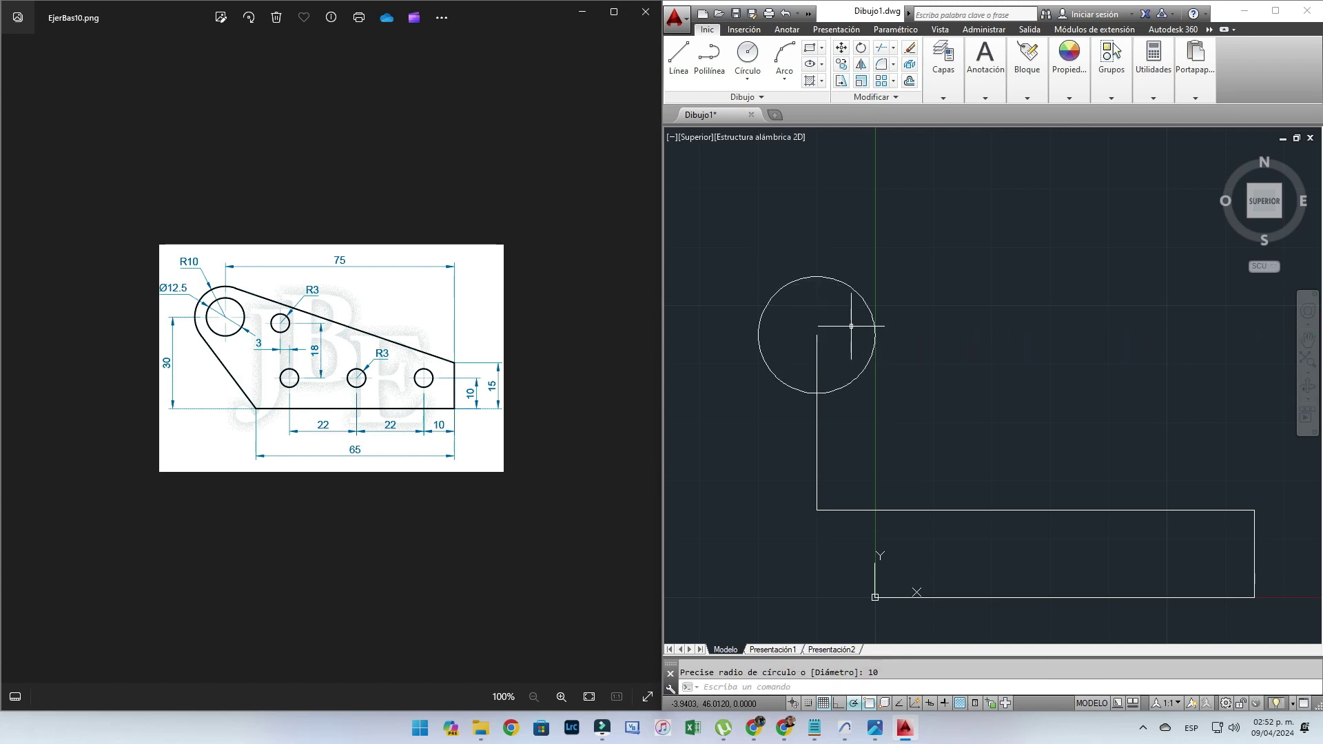
# Add a concentric 12.5-diameter circle at the same centre
pyautogui.click(739, 71)
pyautogui.click(817, 335)
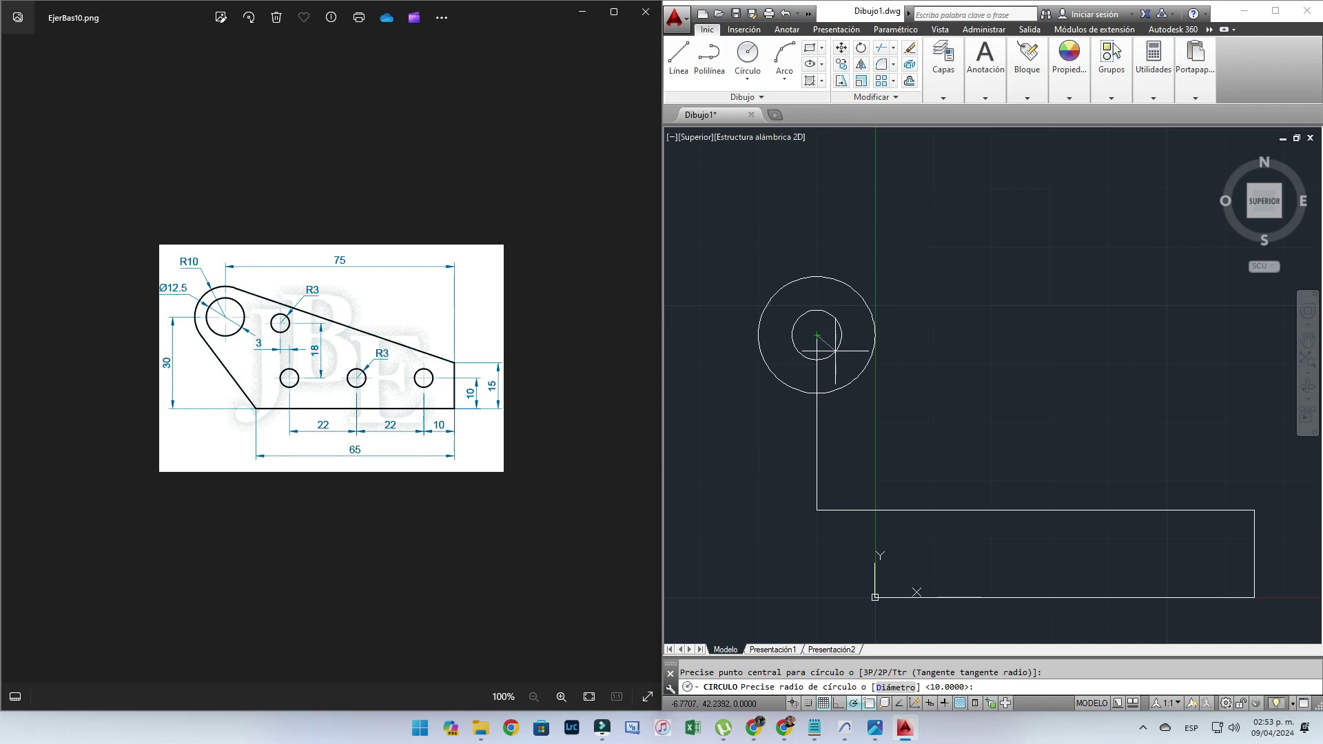
pyautogui.write('D')
pyautogui.press('Return')
pyautogui.write('5')
pyautogui.press('Return')
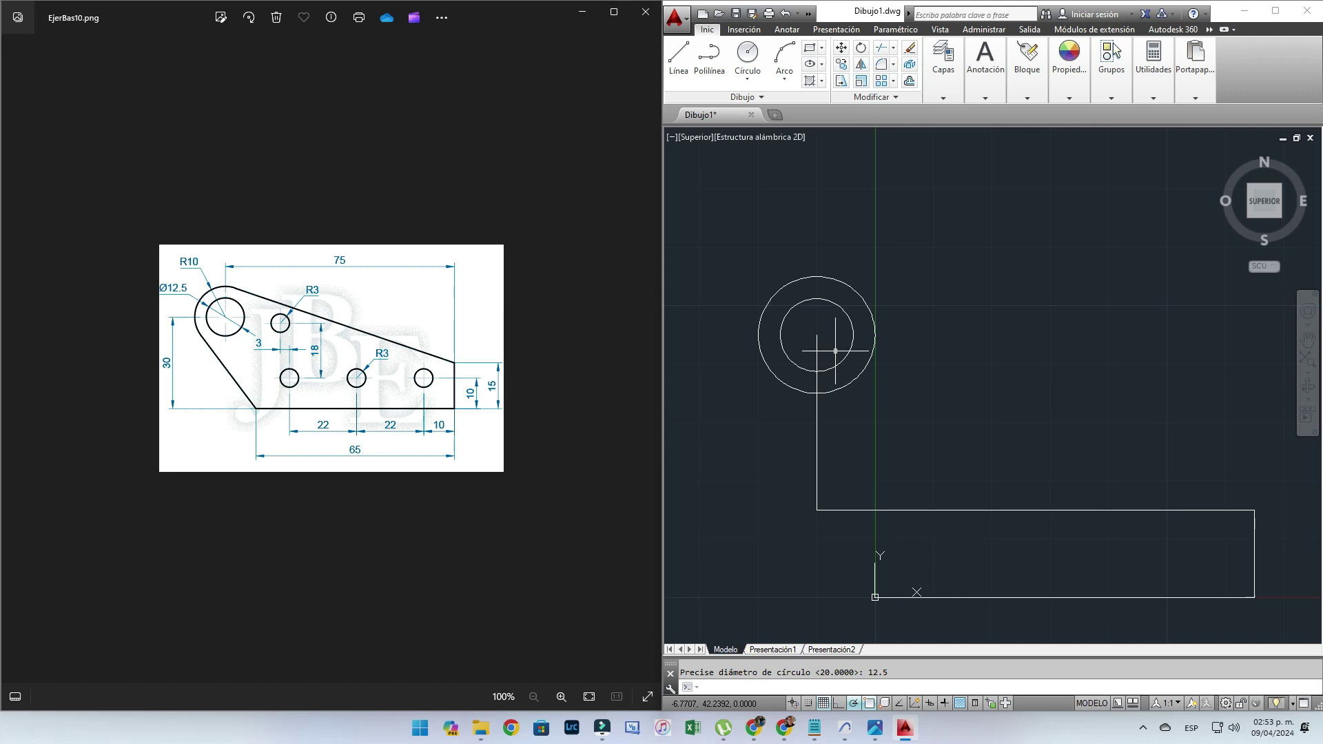
# Draw a line from the top-right corner tangent to the R10 circle
pyautogui.click(679, 56)
pyautogui.click(1255, 510)
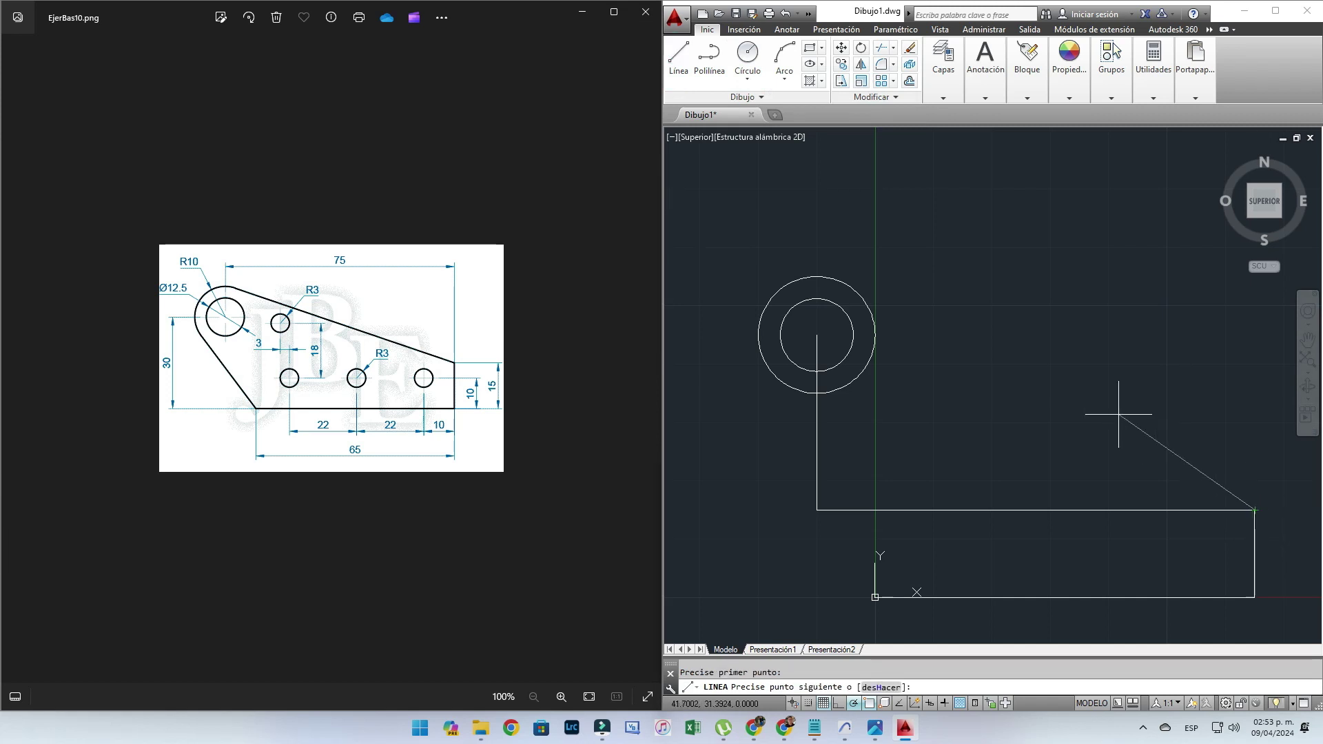
pyautogui.keyDown('shift'); pyautogui.rightClick(895, 293); pyautogui.keyUp('shift')
pyautogui.click(917, 505)
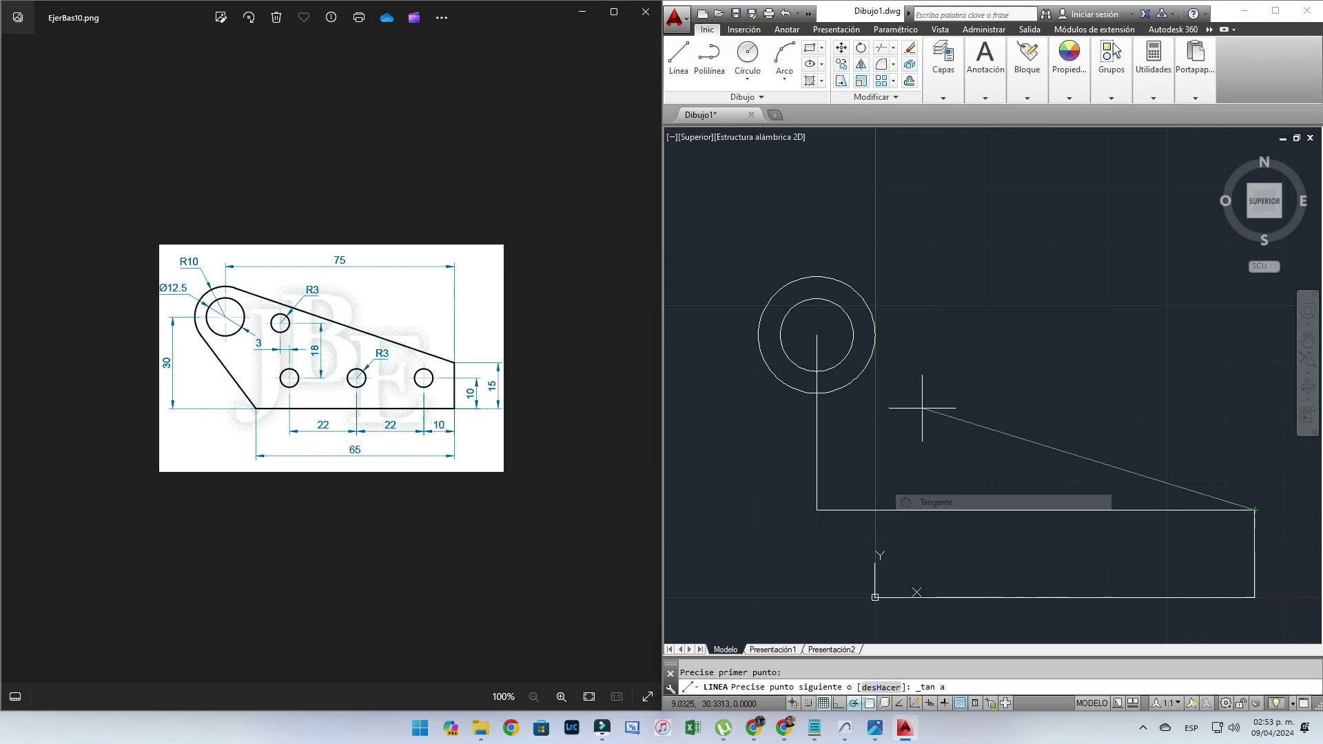
pyautogui.click(852, 274)
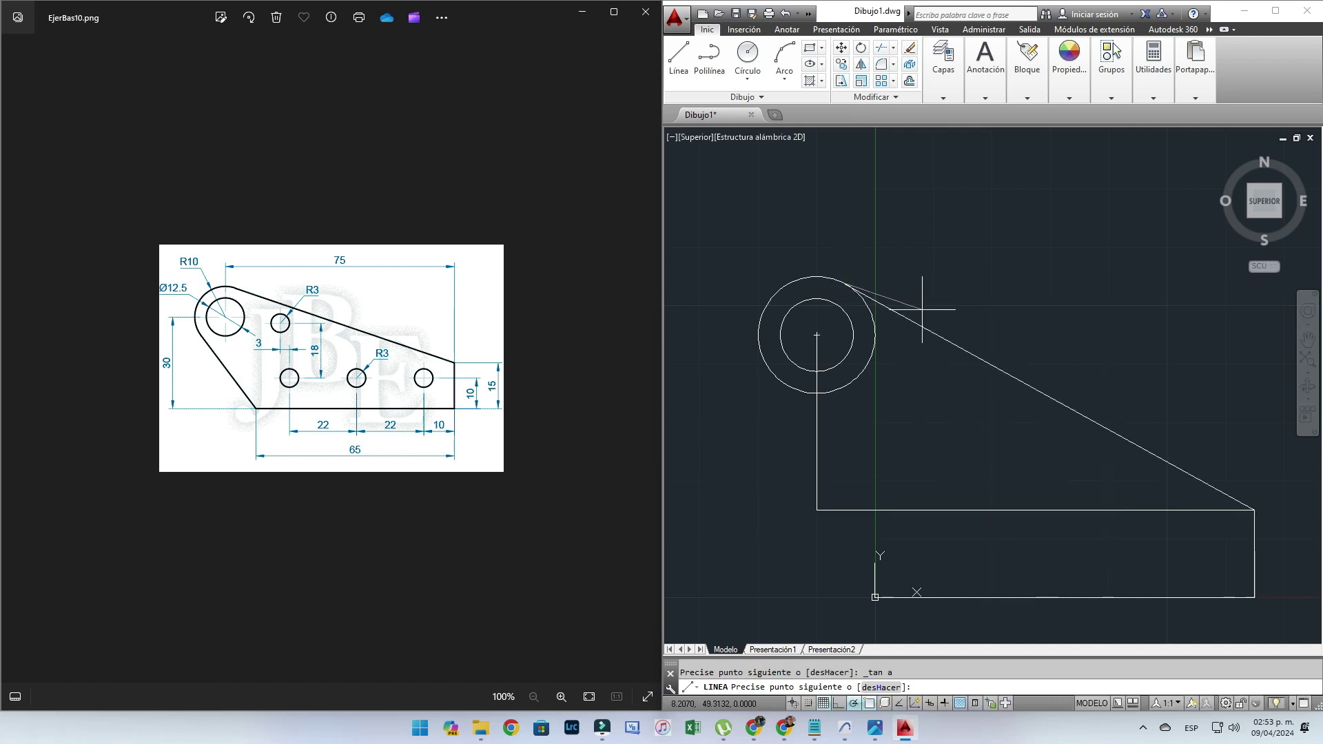
pyautogui.press('Escape')
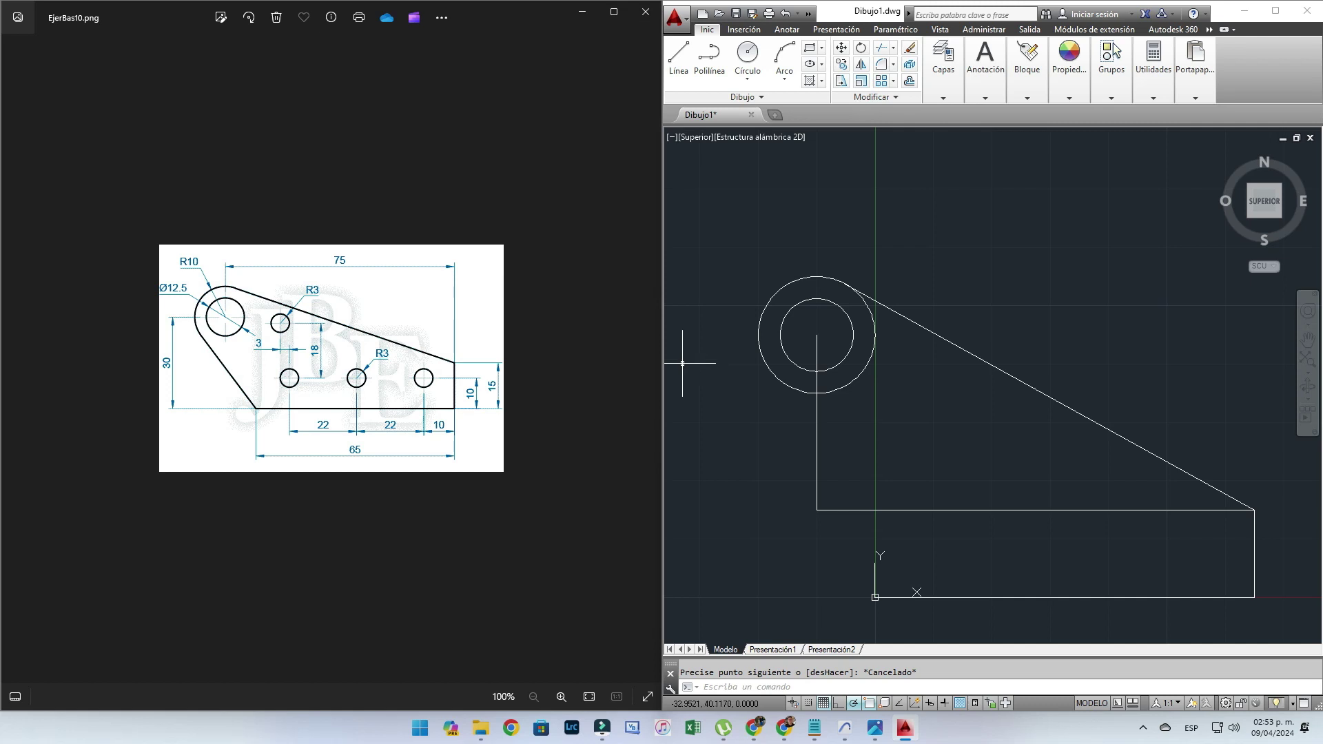
# Draw a second line from the 75-unit edge's left end tangent to the circle's left side
pyautogui.click(678, 61)
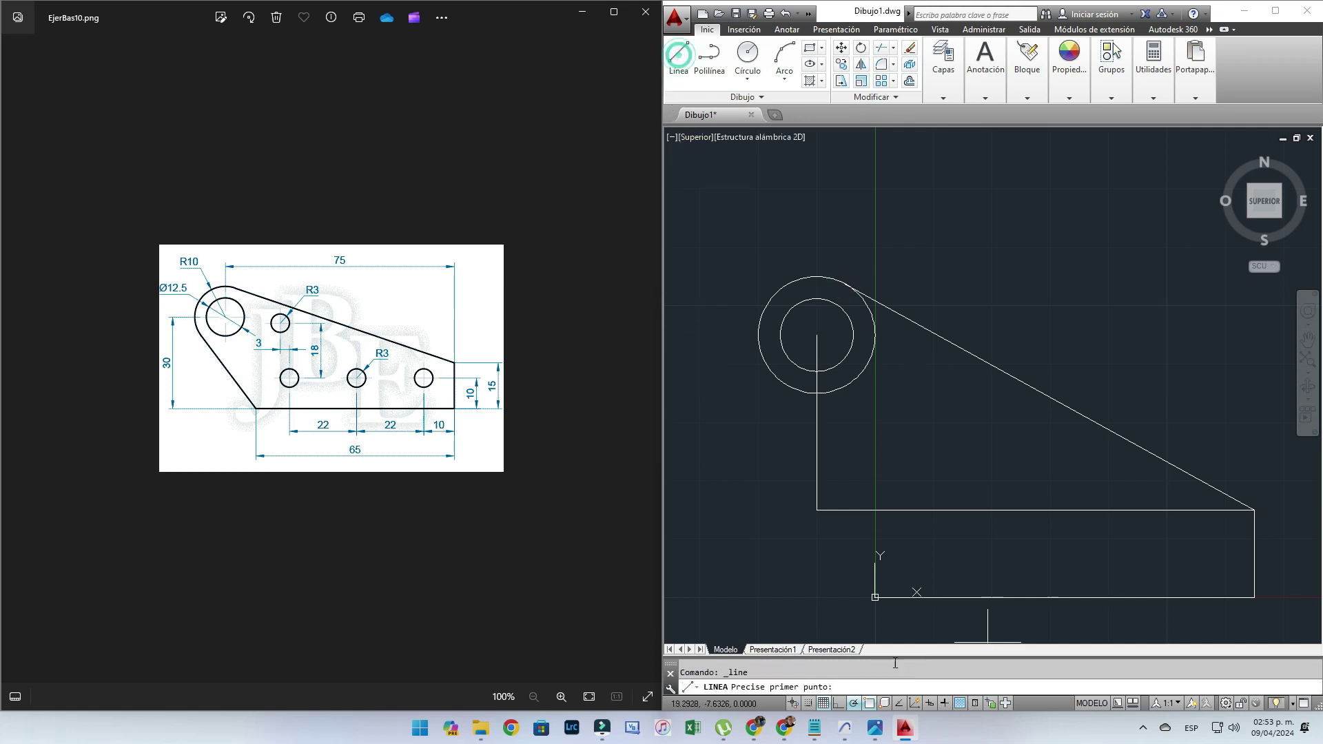
pyautogui.click(816, 510)
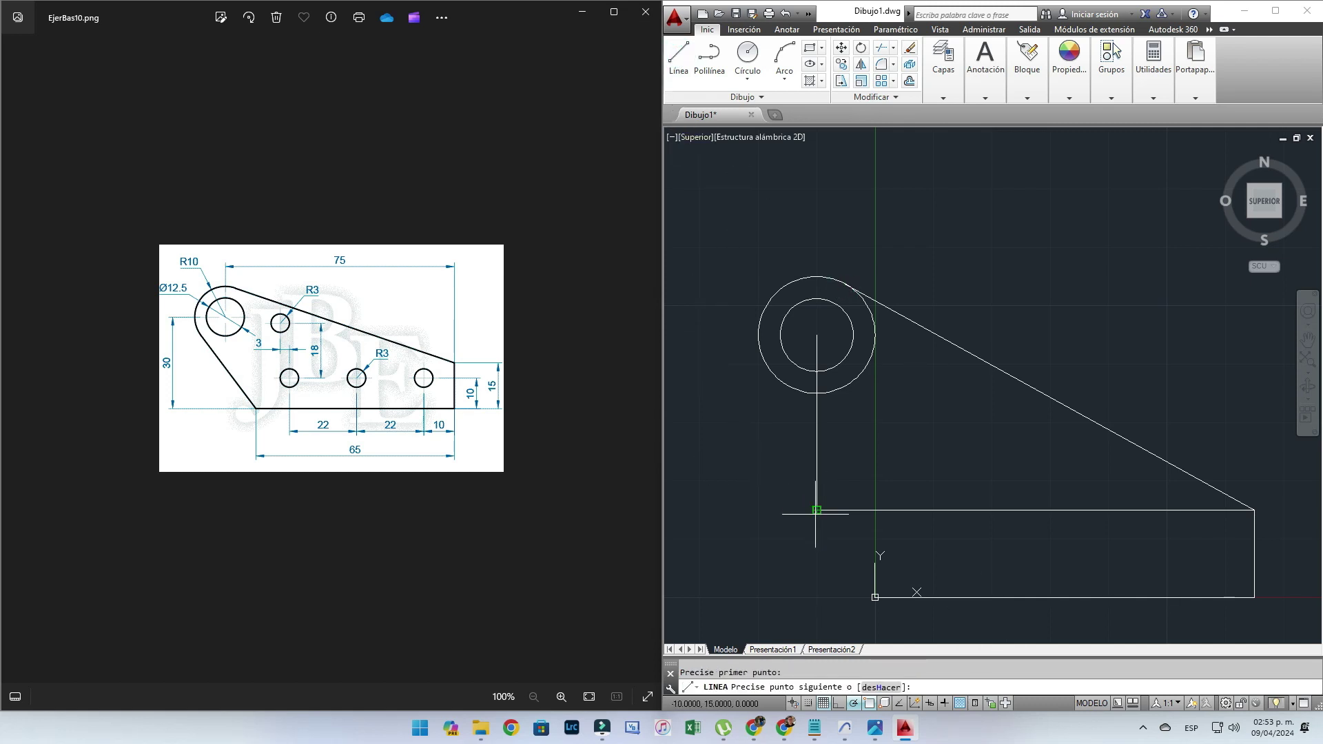
pyautogui.keyDown('shift'); pyautogui.rightClick(741, 486); pyautogui.keyUp('shift')
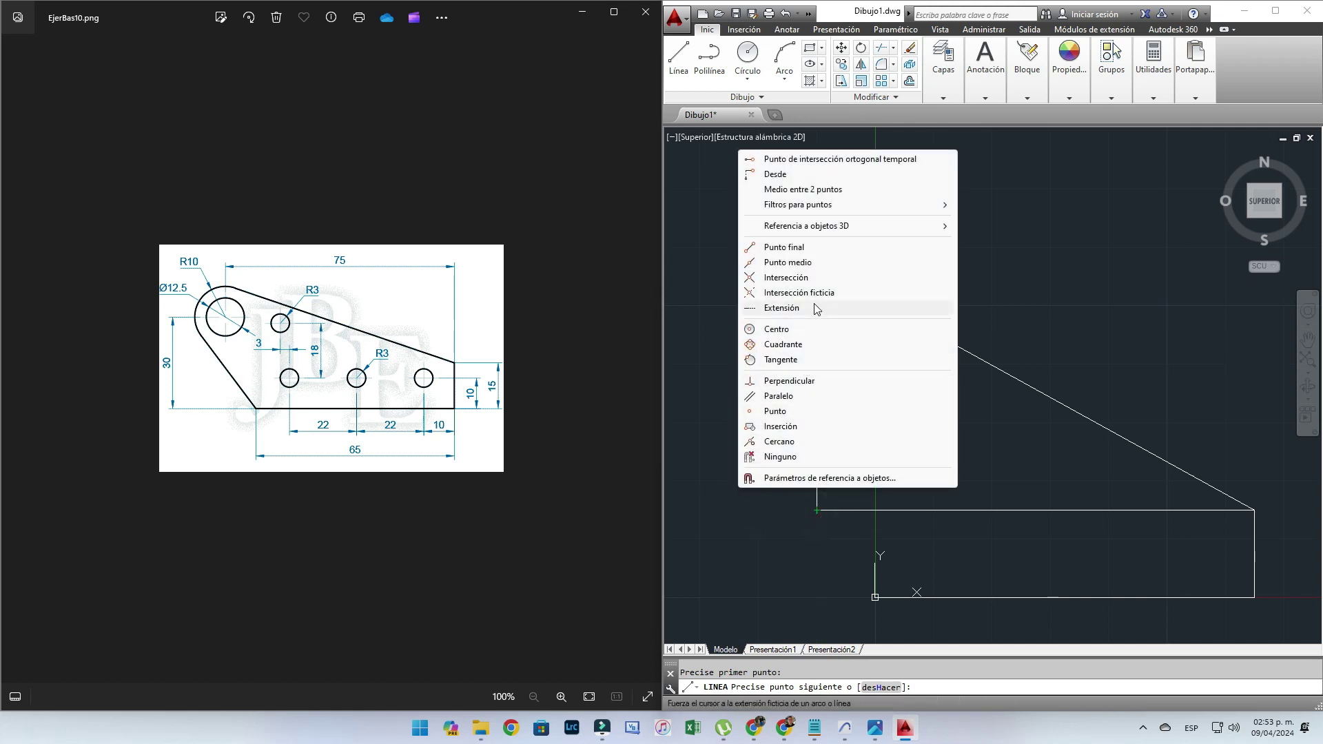
pyautogui.click(812, 360)
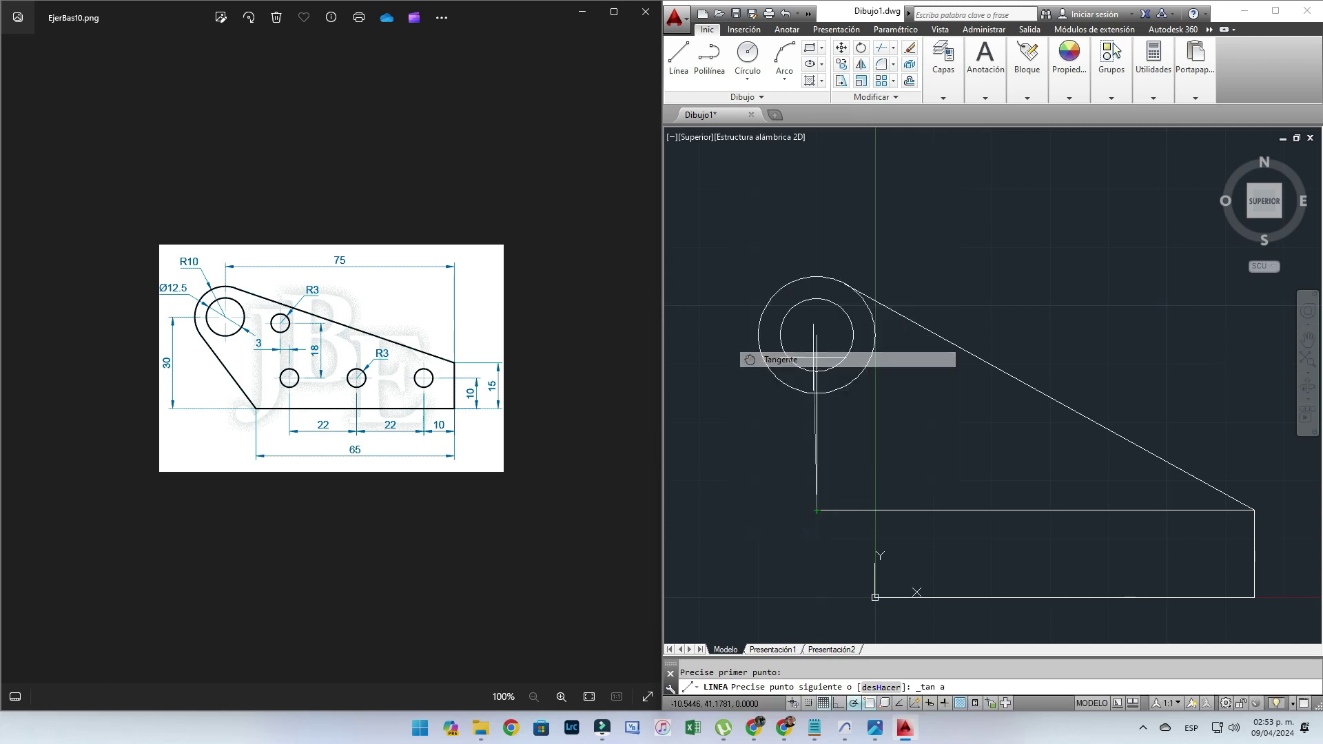
pyautogui.click(762, 353)
pyautogui.press('Escape')
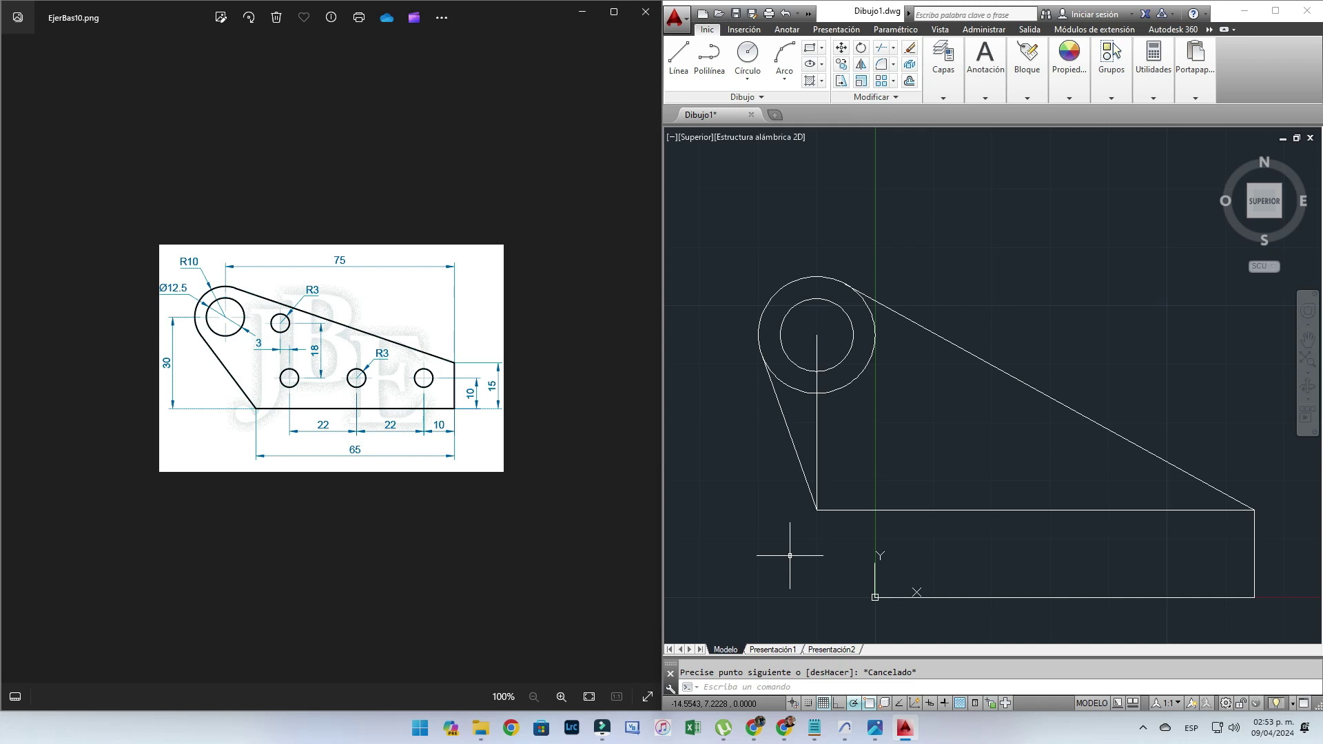
# Grip-stretch the second tangent line's lower end down to the origin
pyautogui.click(812, 493)
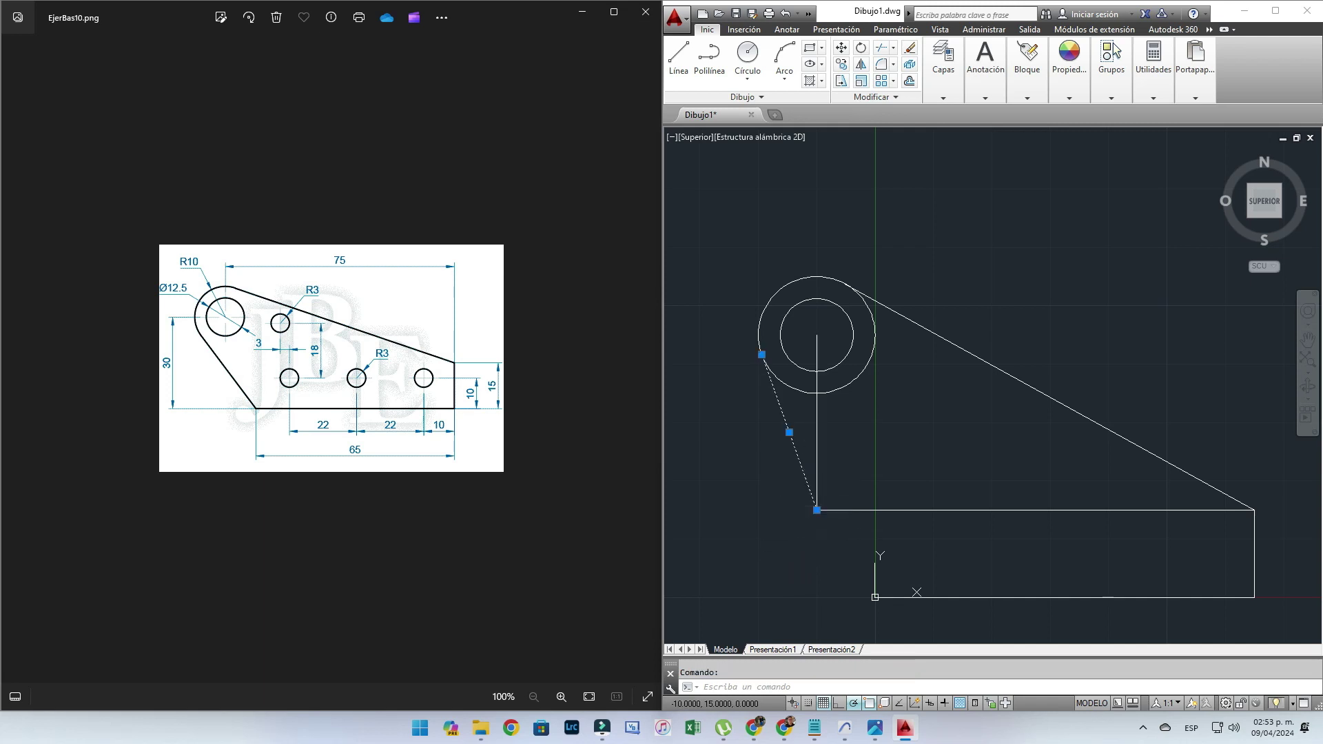
pyautogui.click(817, 510)
pyautogui.click(875, 597)
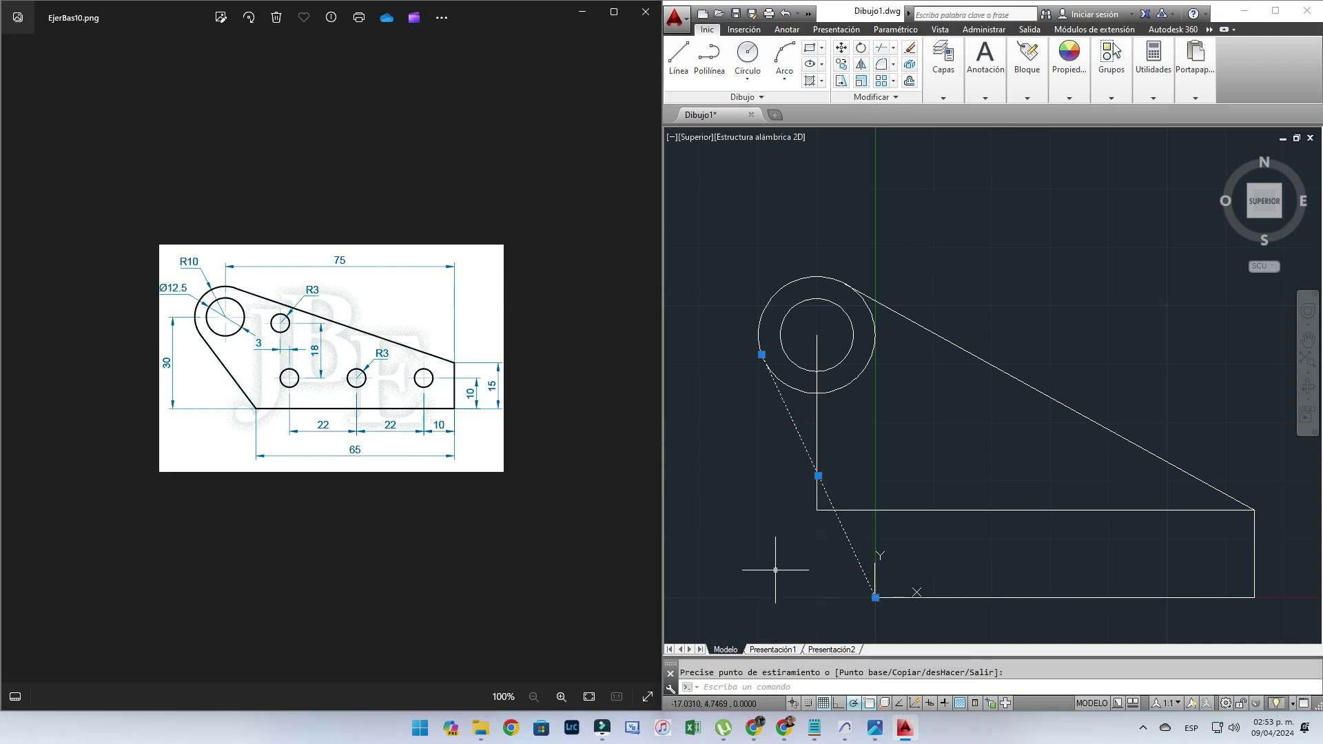
pyautogui.press('Escape')
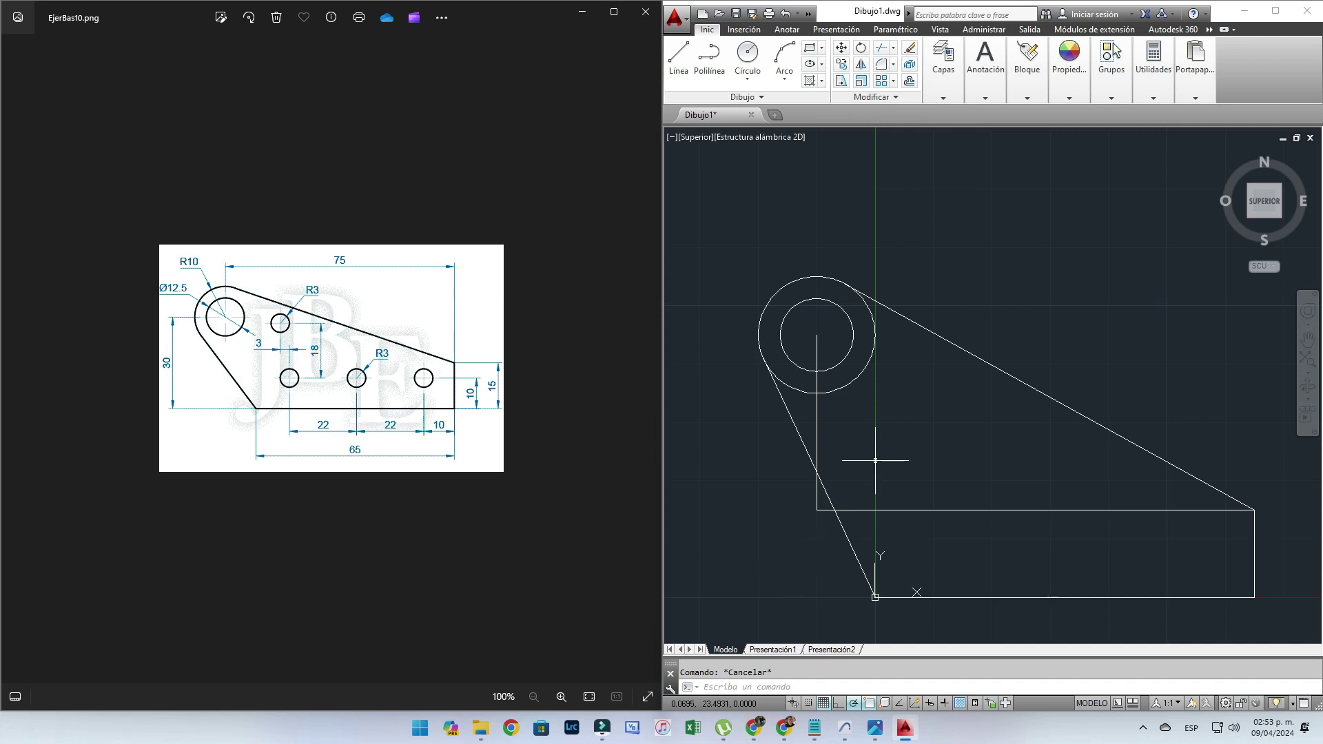
pyautogui.click(686, 50)
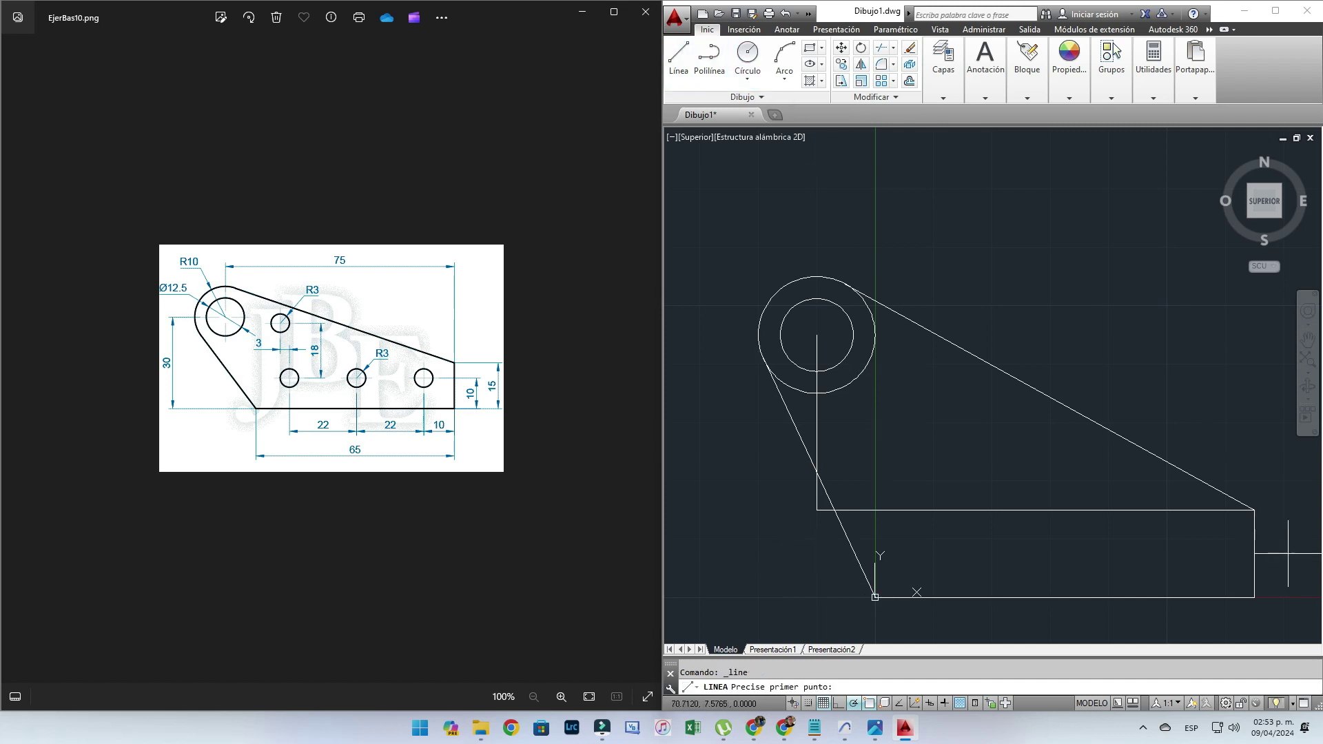
# From the bottom-right corner, draw a 10-unit segment left and a 10-unit marker up
pyautogui.click(1256, 597)
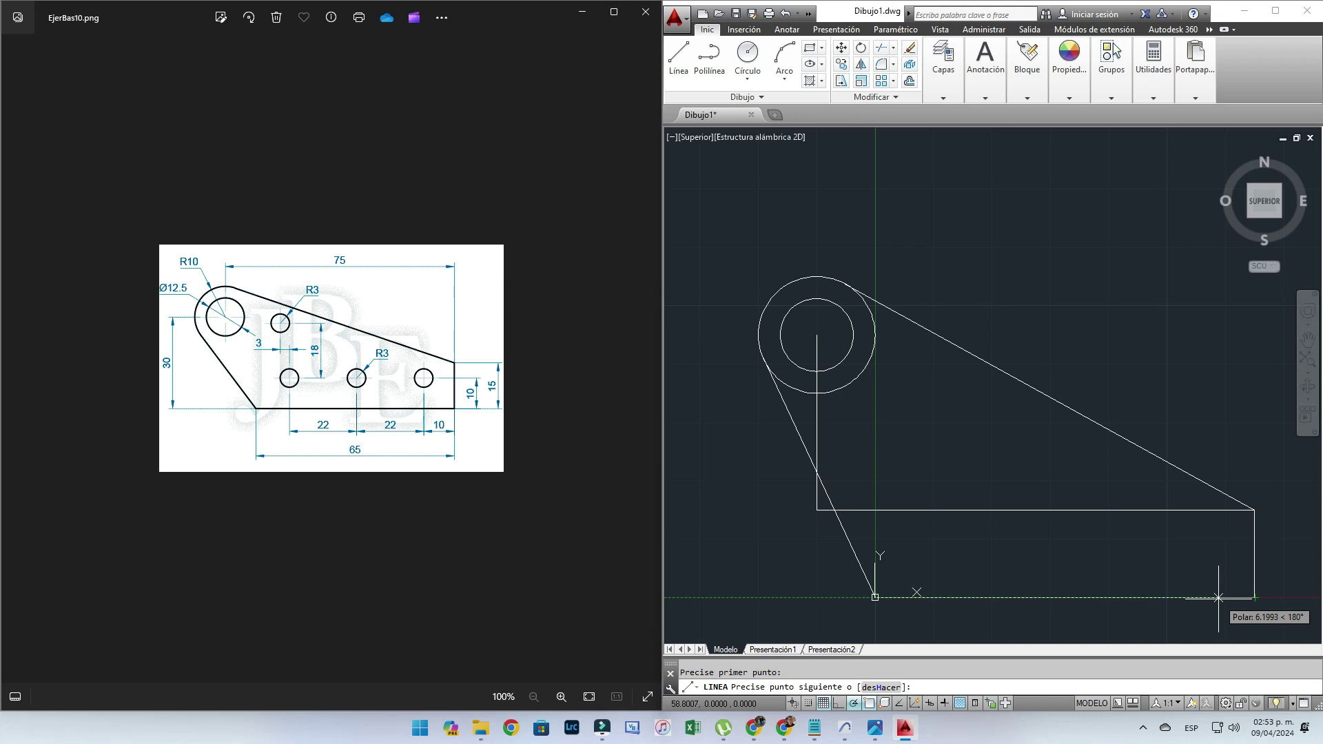
pyautogui.write('10')
pyautogui.press('Return')
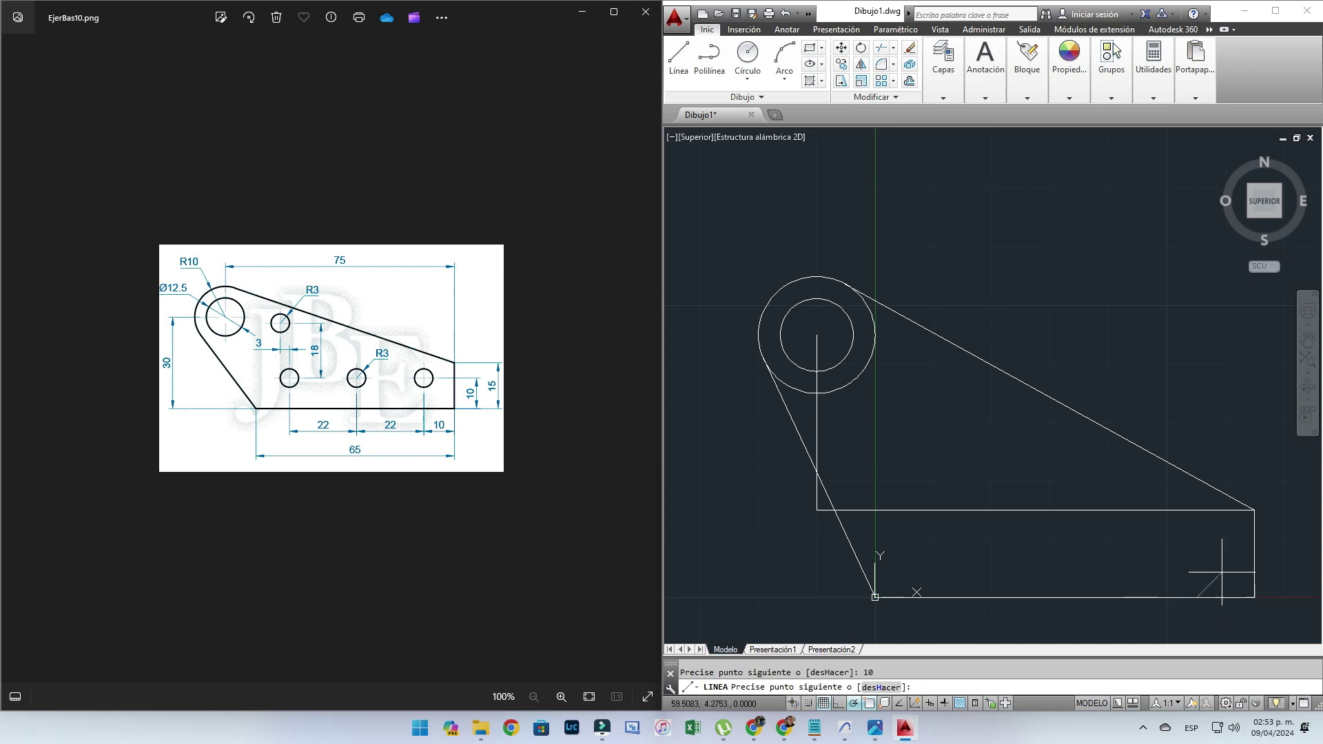
pyautogui.write('0')
pyautogui.press('Return')
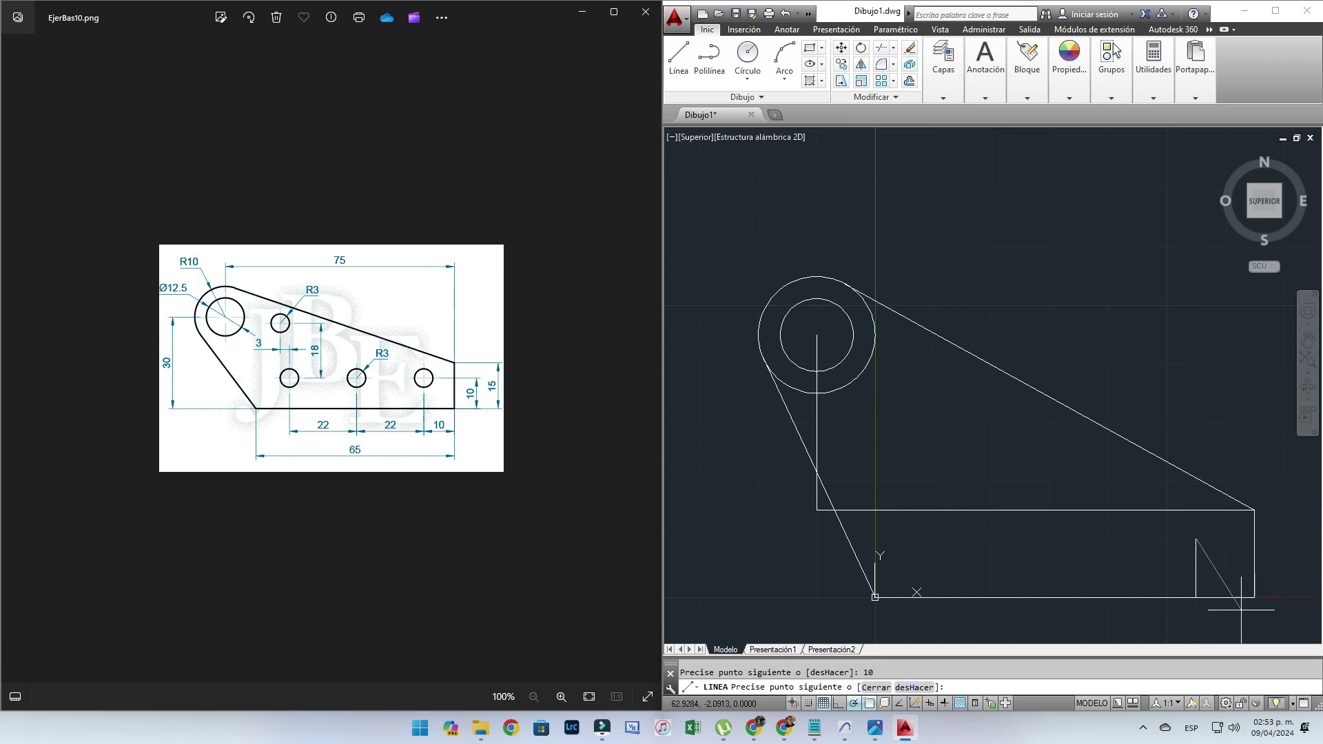
pyautogui.press('Escape')
# Delete the dashed horizontal construction line and the vertical construction line
pyautogui.click(1018, 510)
pyautogui.click(1019, 498)
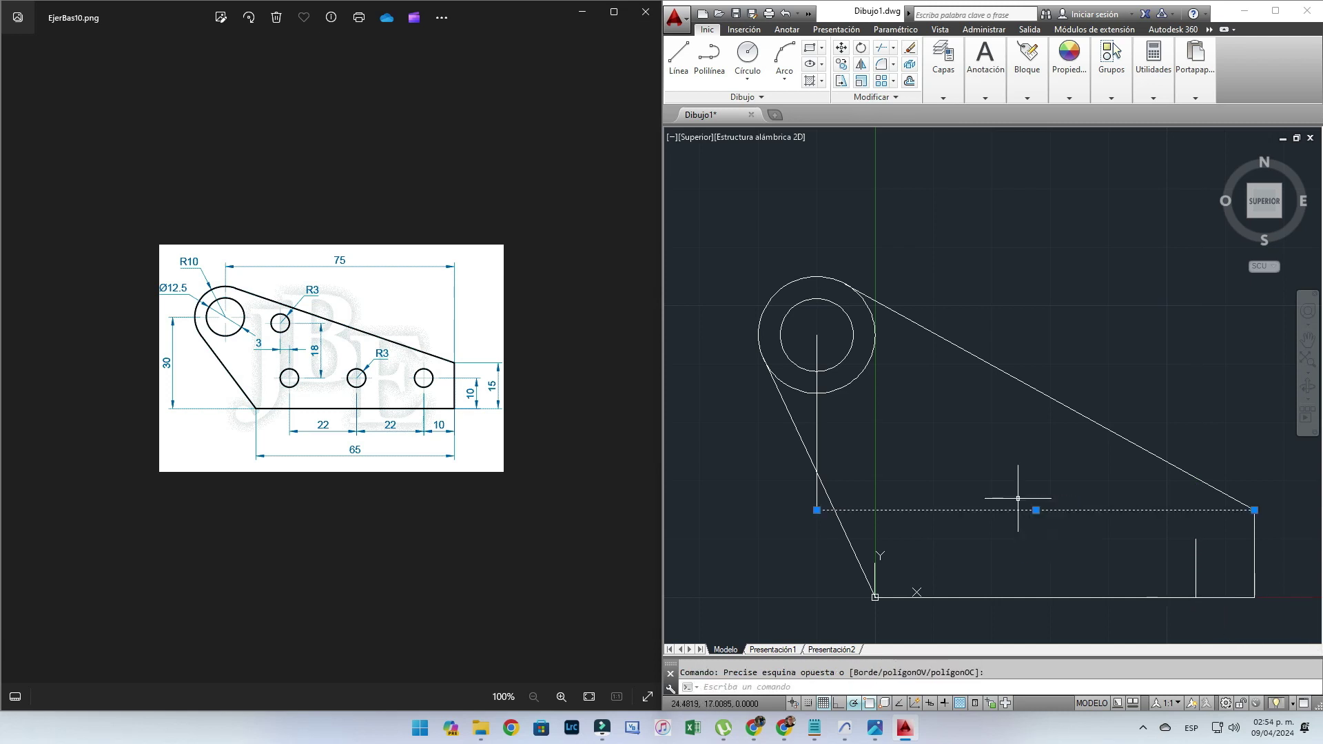
pyautogui.press('Delete')
pyautogui.click(853, 419)
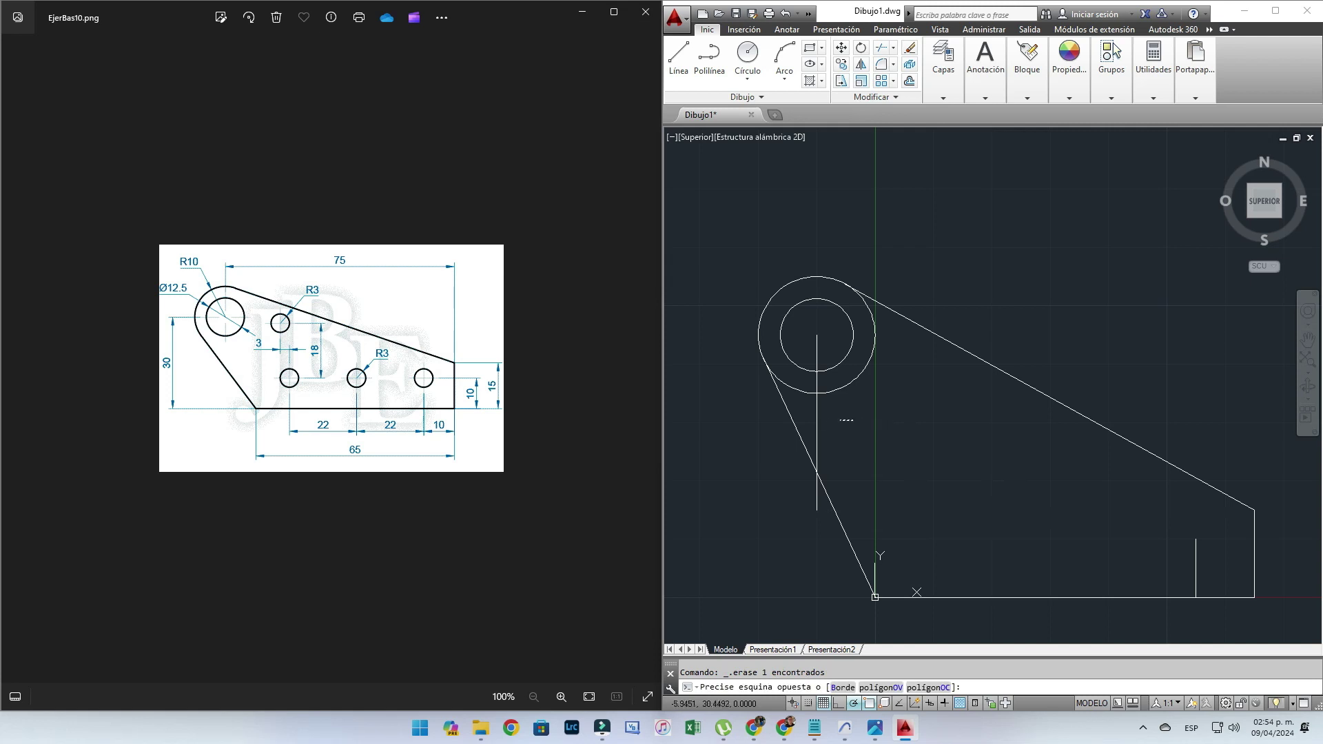
pyautogui.click(809, 418)
pyautogui.press('Delete')
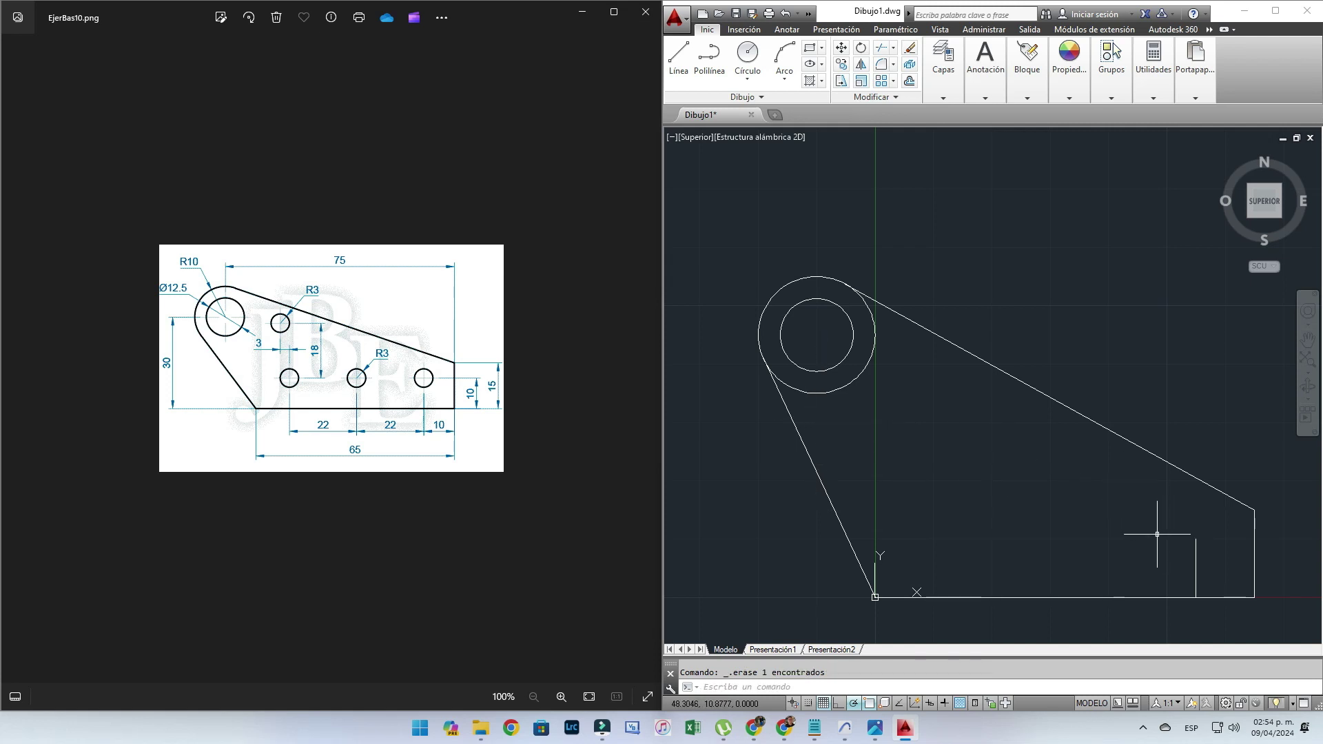
pyautogui.click(679, 55)
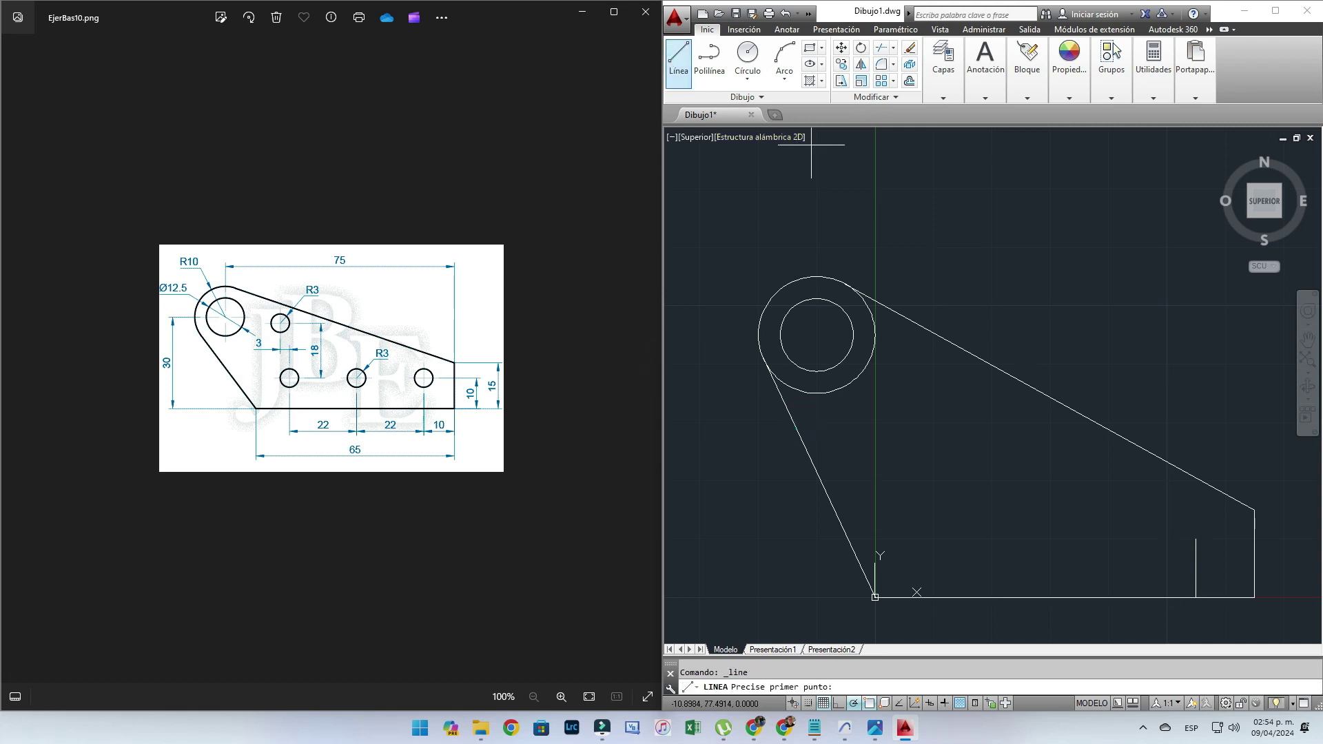
# Draw two more 10-unit vertical markers, each 22 units further left along the bottom
pyautogui.click(1197, 598)
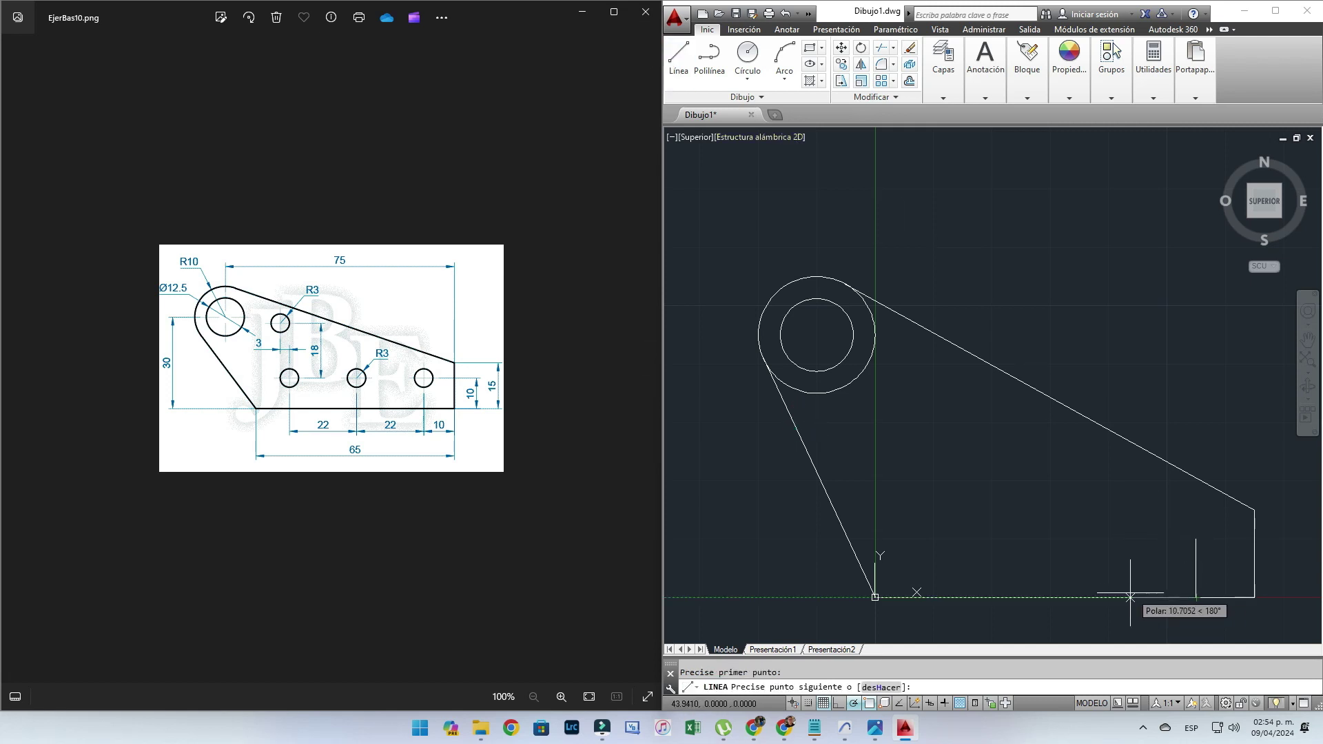
pyautogui.write('2')
pyautogui.press('Return')
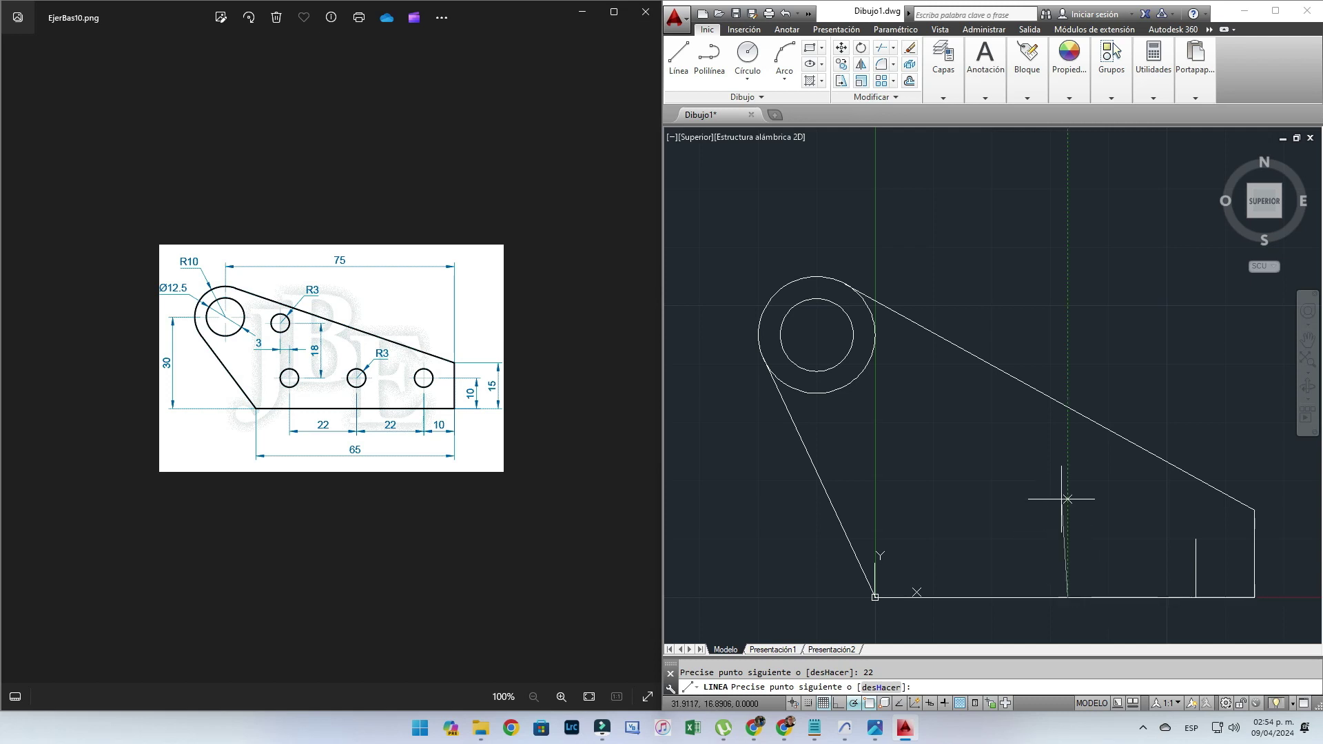
pyautogui.write('0')
pyautogui.press('Return')
pyautogui.press('Return')
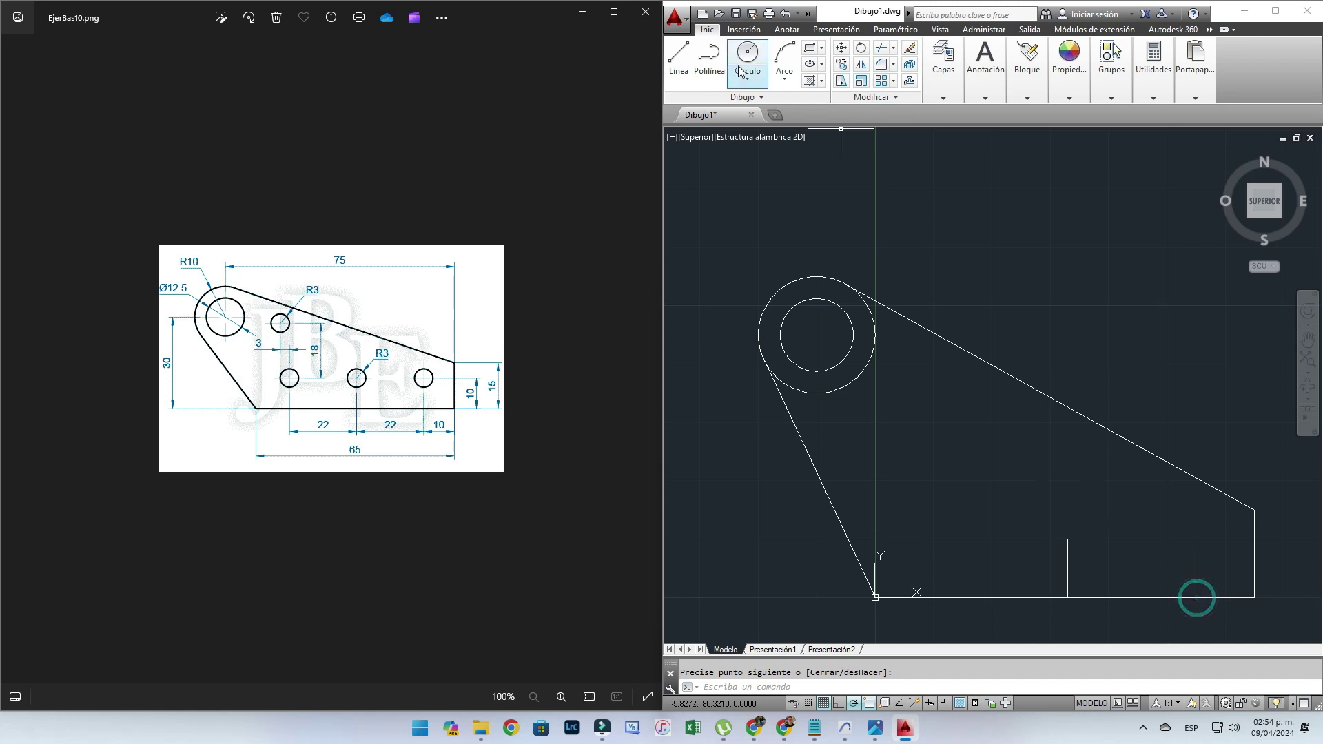
pyautogui.click(678, 58)
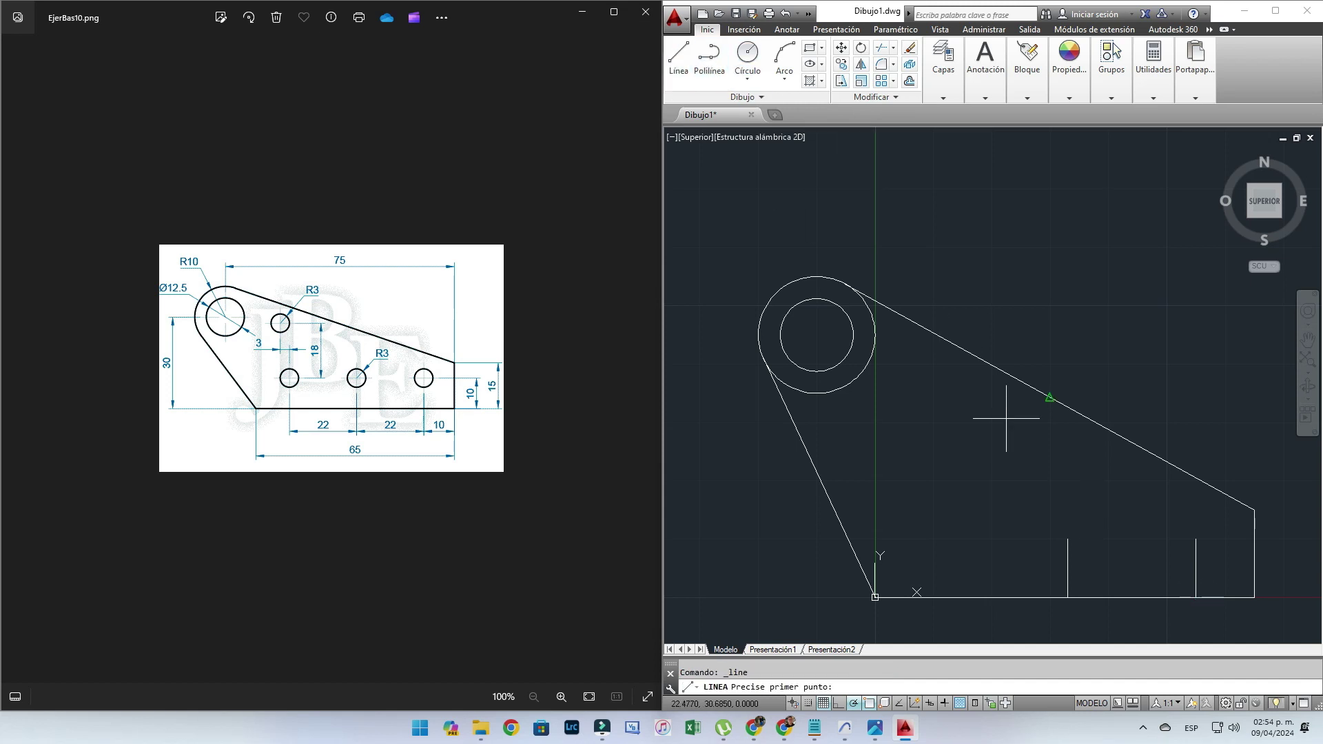
pyautogui.click(1065, 598)
pyautogui.write('22')
pyautogui.press('Return')
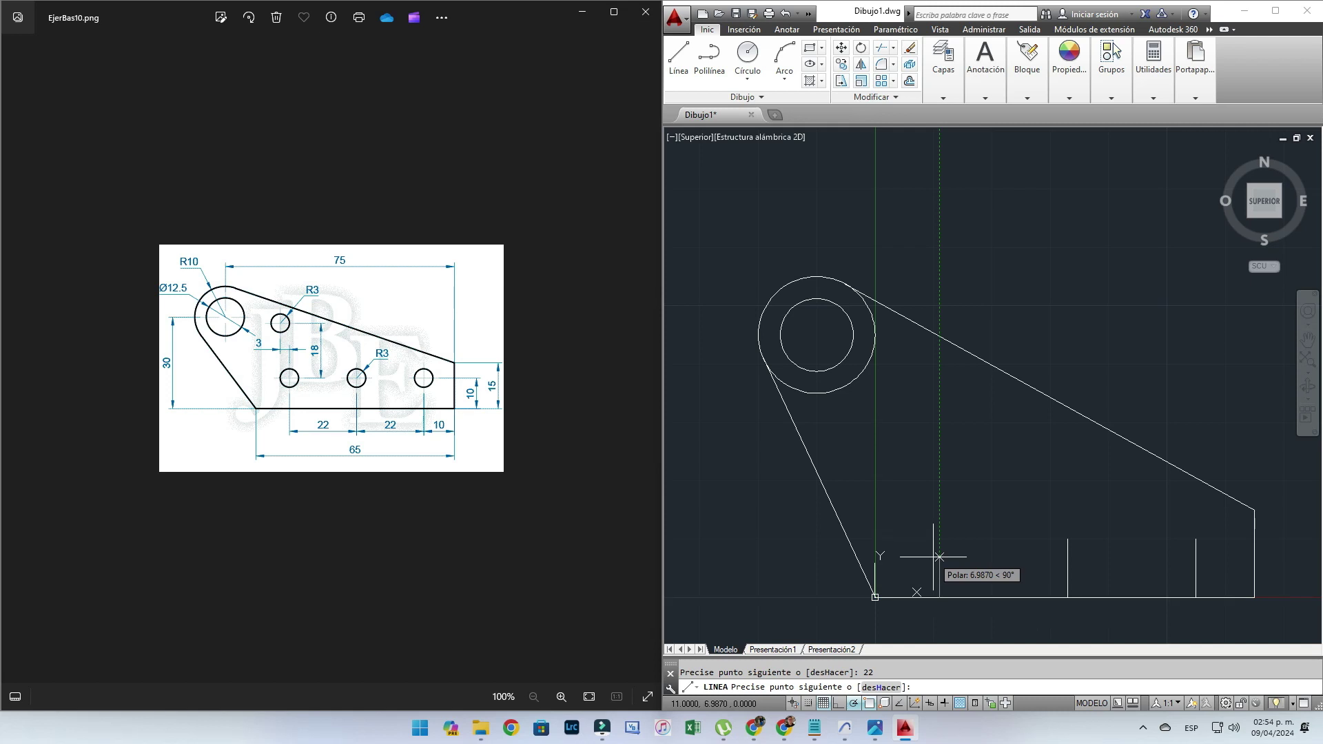
pyautogui.write('10')
pyautogui.press('Return')
pyautogui.press('Return')
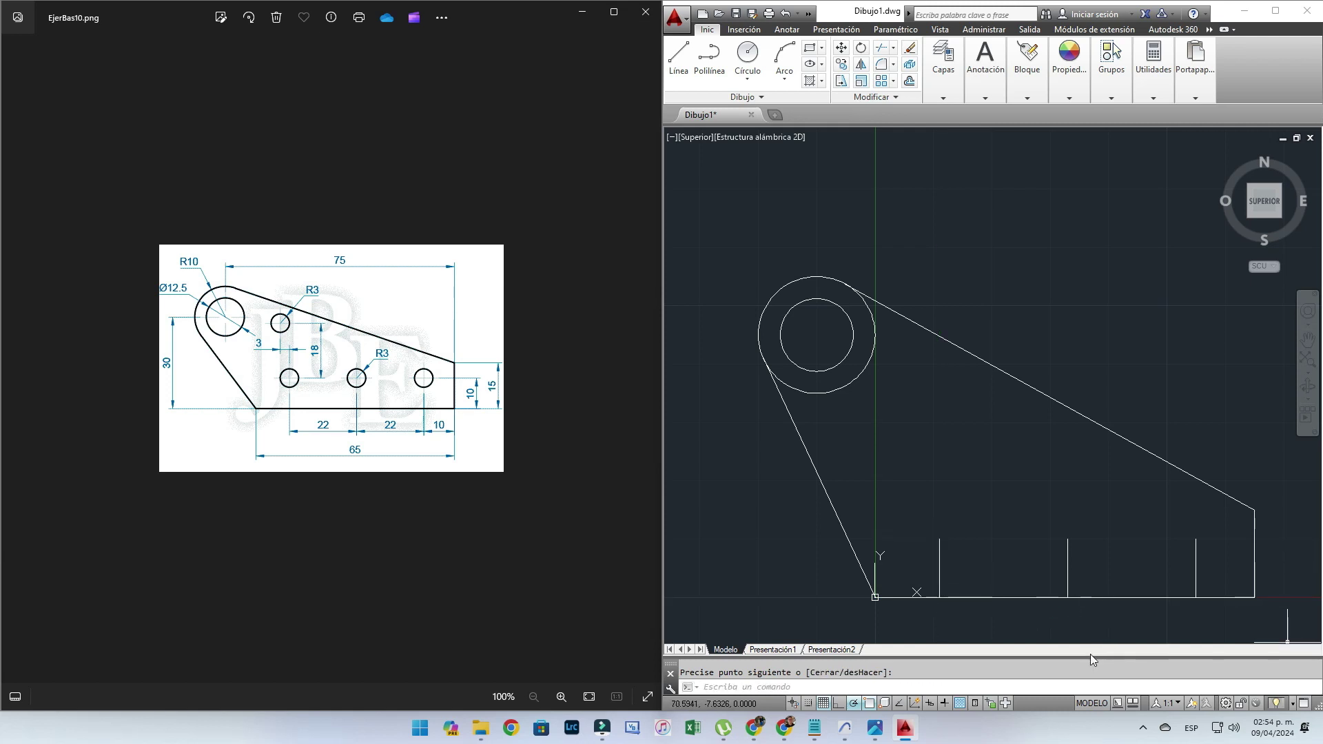
pyautogui.click(748, 55)
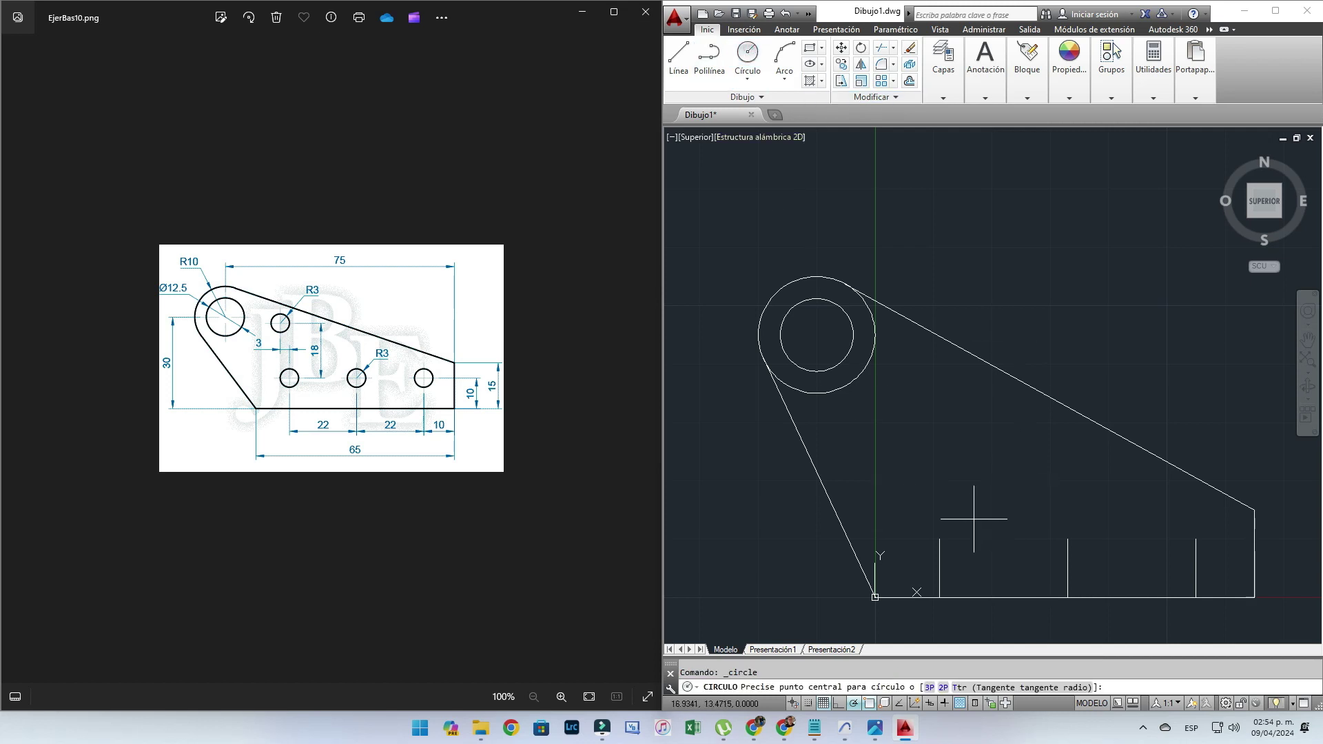
# Draw three radius-3 holes centred on the left, middle and right marker tops
pyautogui.click(939, 539)
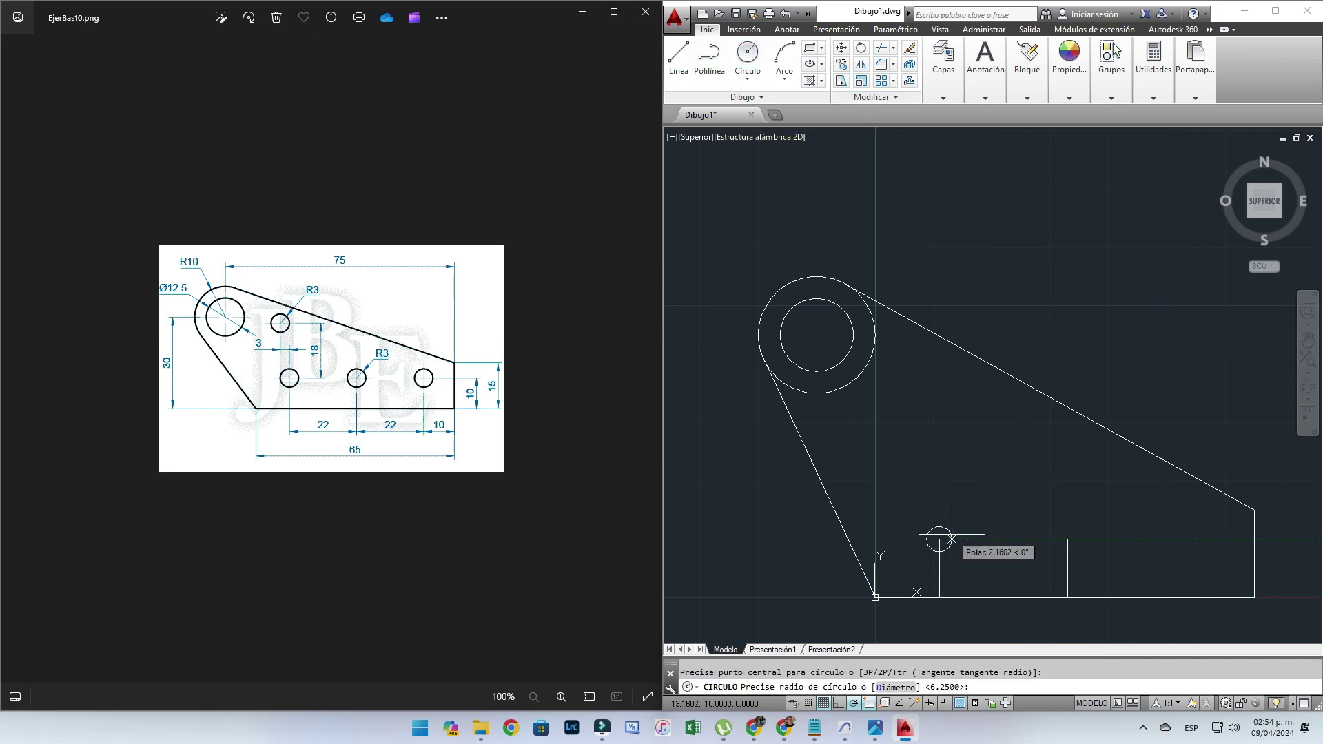
pyautogui.write('3')
pyautogui.press('Return')
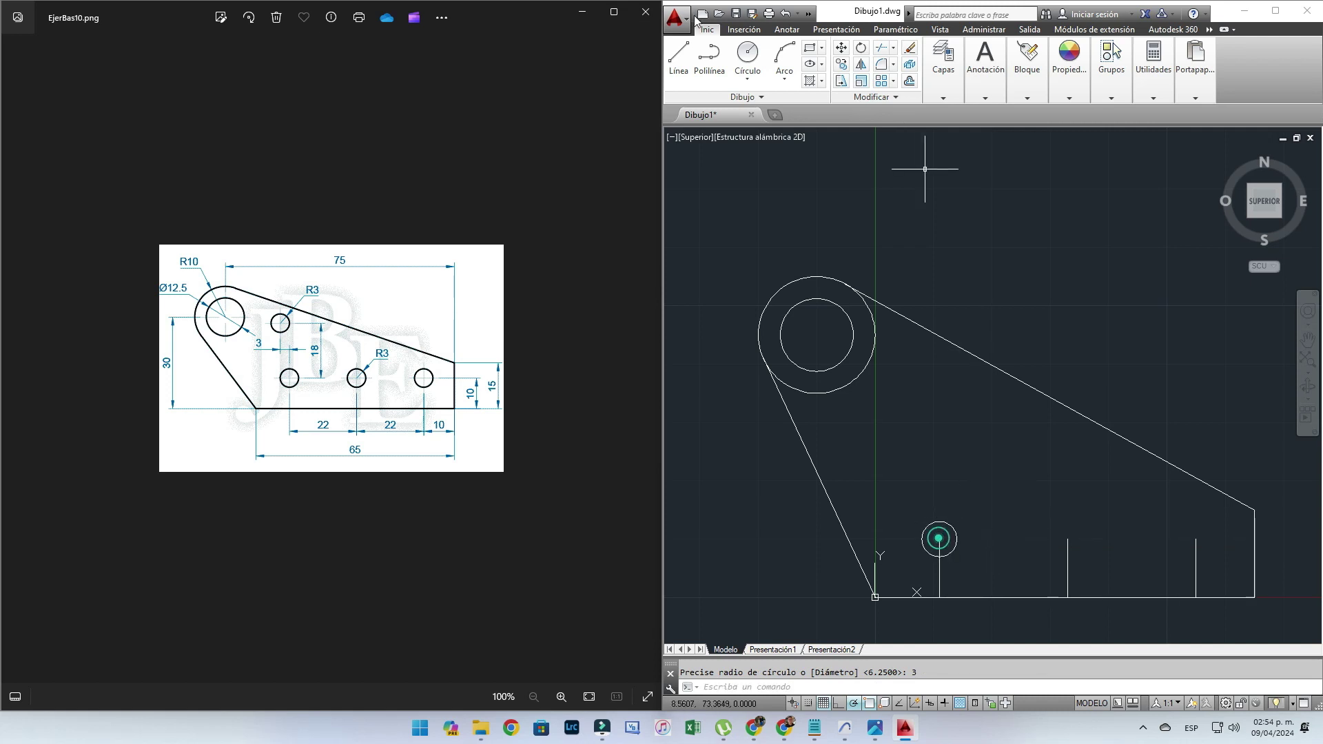
pyautogui.click(736, 54)
pyautogui.click(1068, 539)
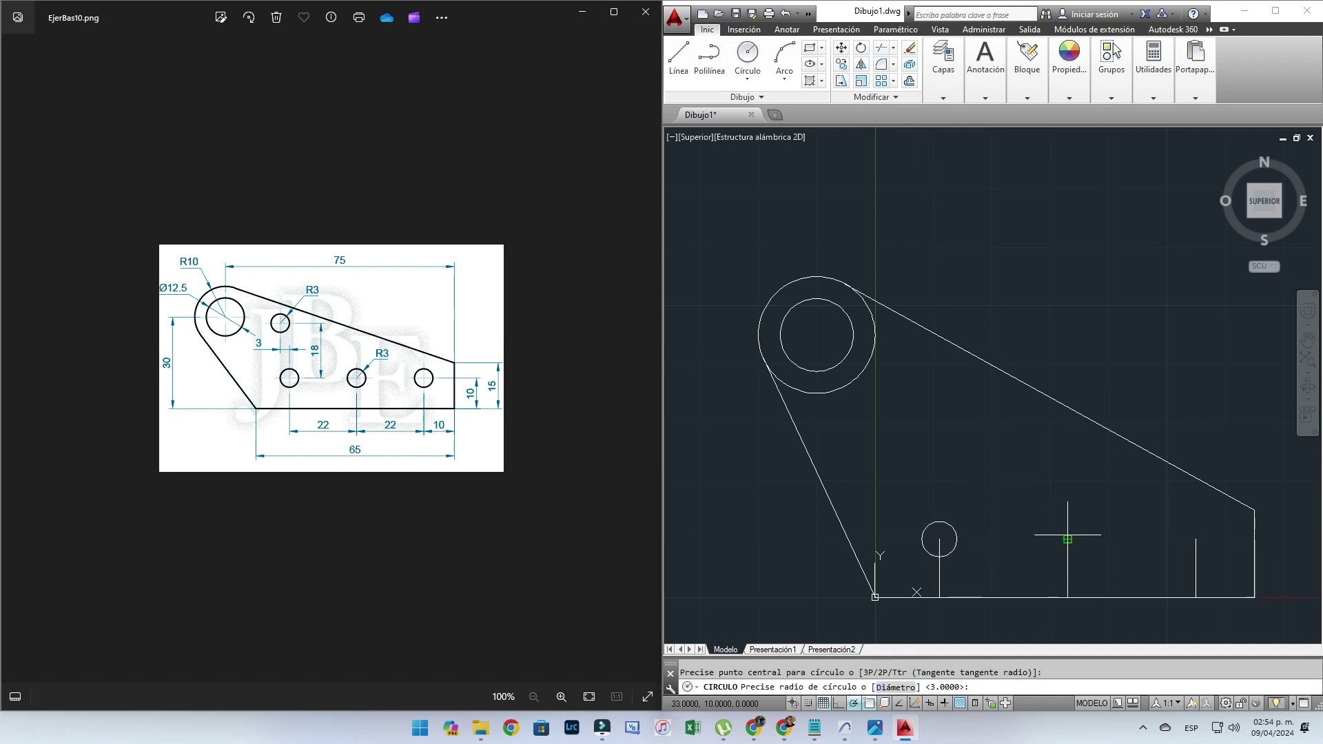
pyautogui.write('3')
pyautogui.press('Return')
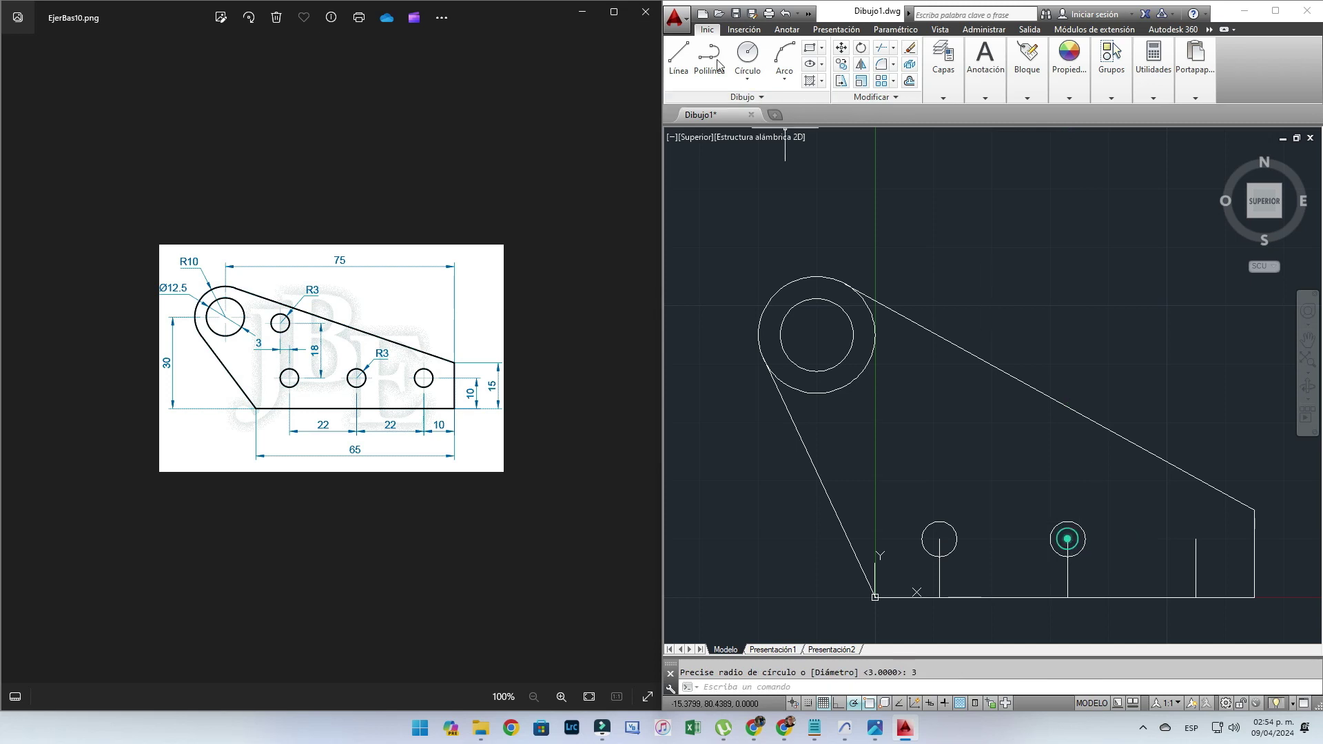
pyautogui.click(748, 53)
pyautogui.click(1196, 539)
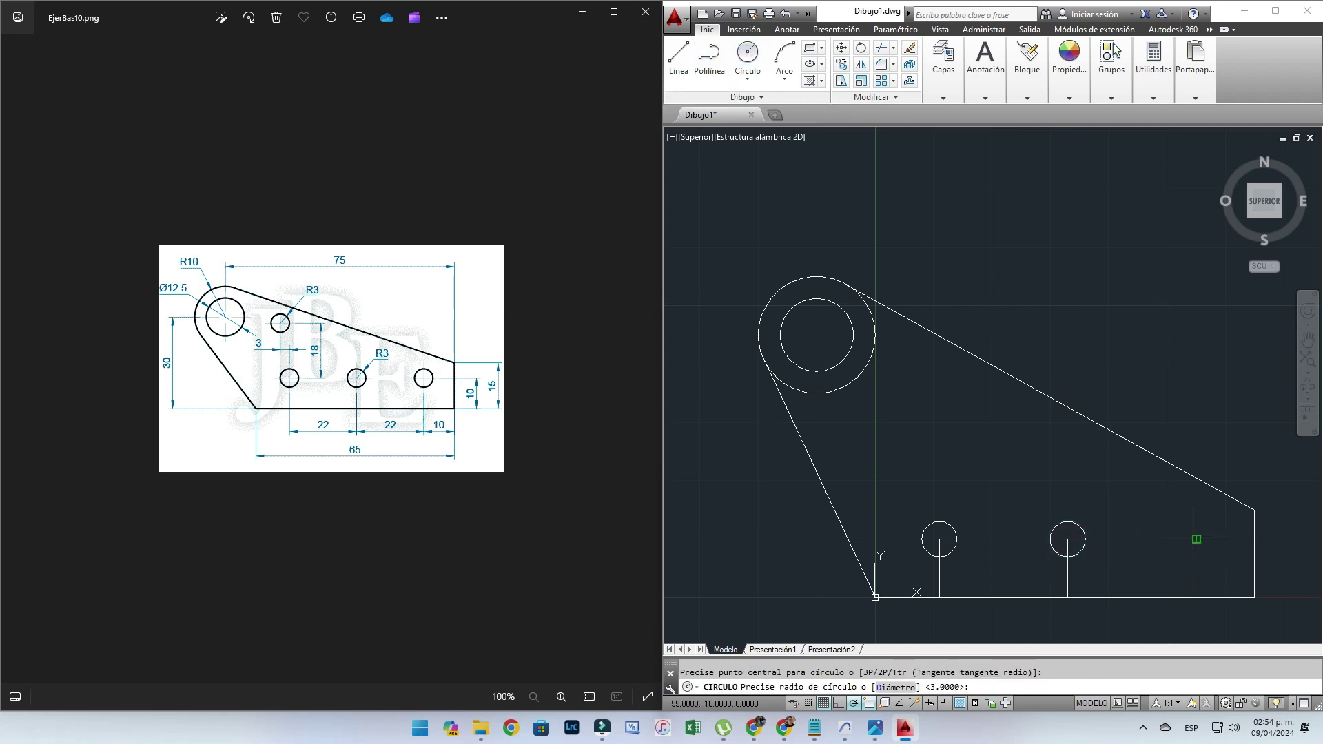
pyautogui.write('3')
pyautogui.press('Return')
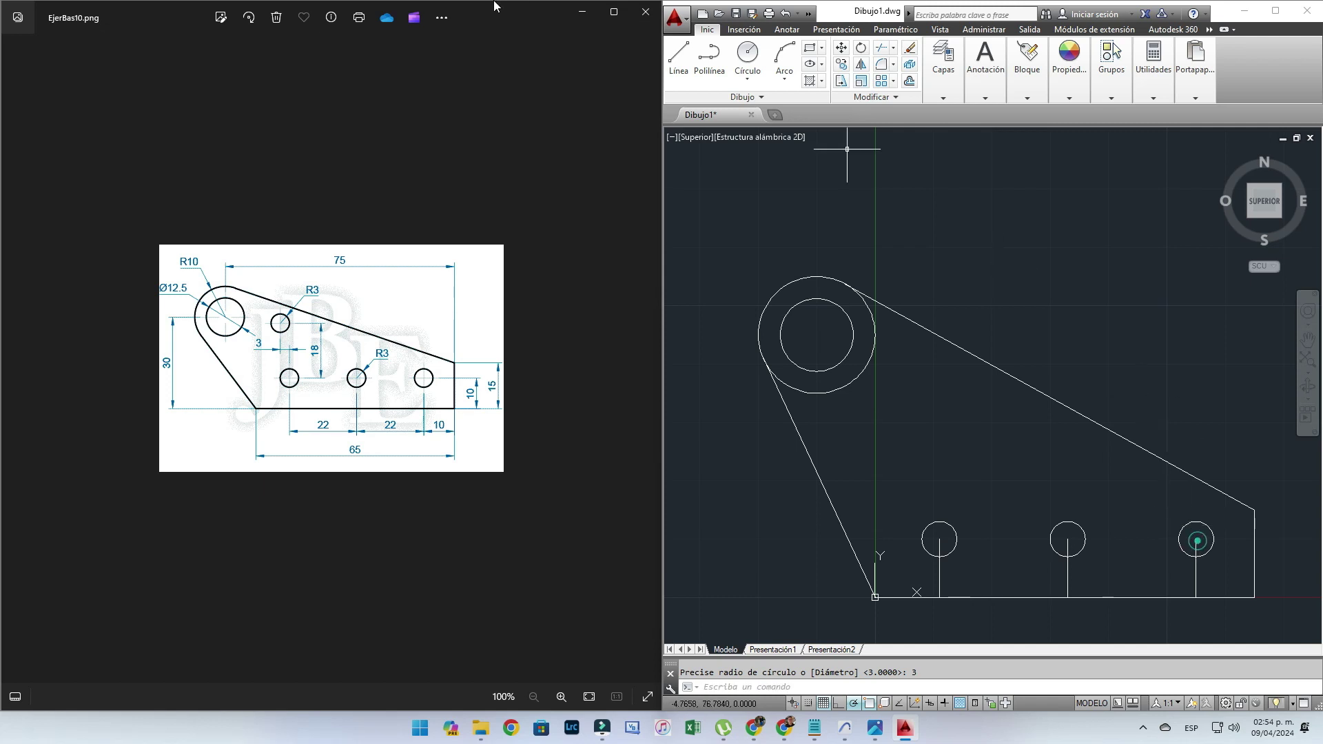
# Draw an 18-unit vertical guide up from the left hole's centre
pyautogui.click(679, 55)
pyautogui.click(940, 544)
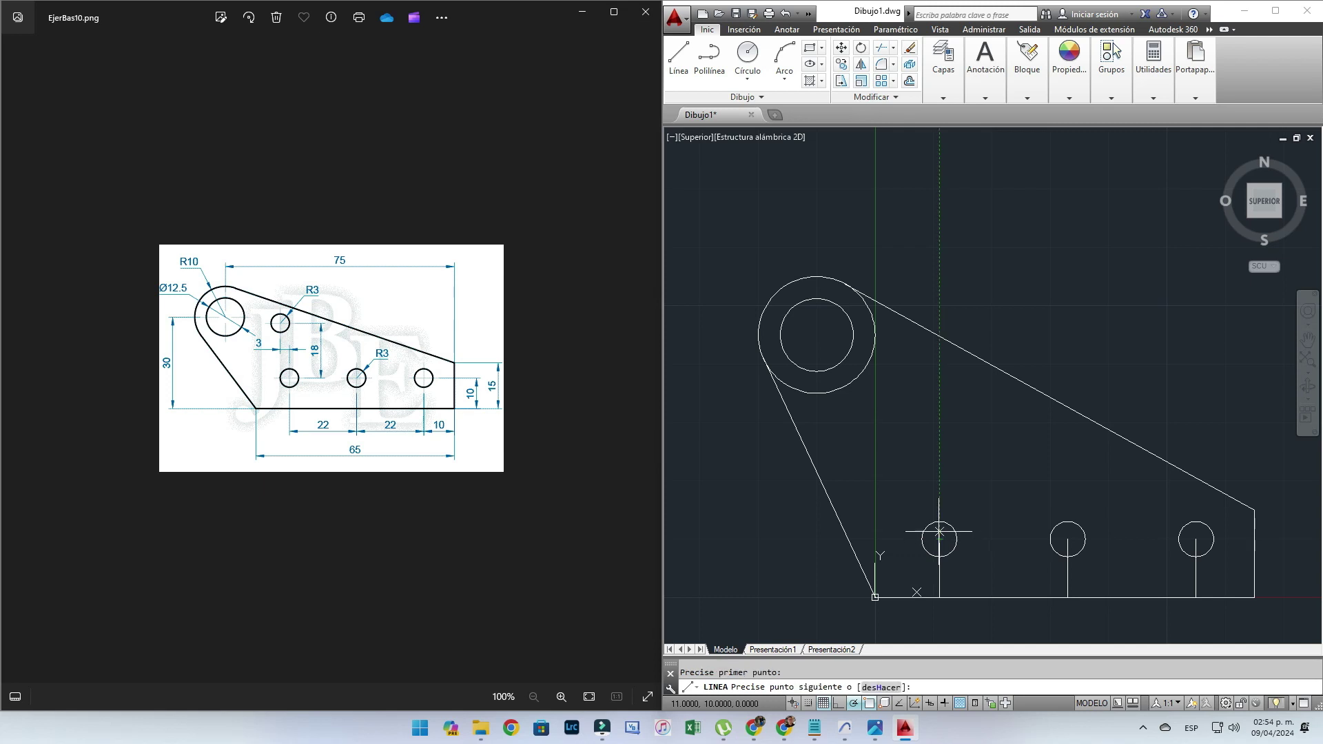
pyautogui.write('18')
pyautogui.click(940, 434)
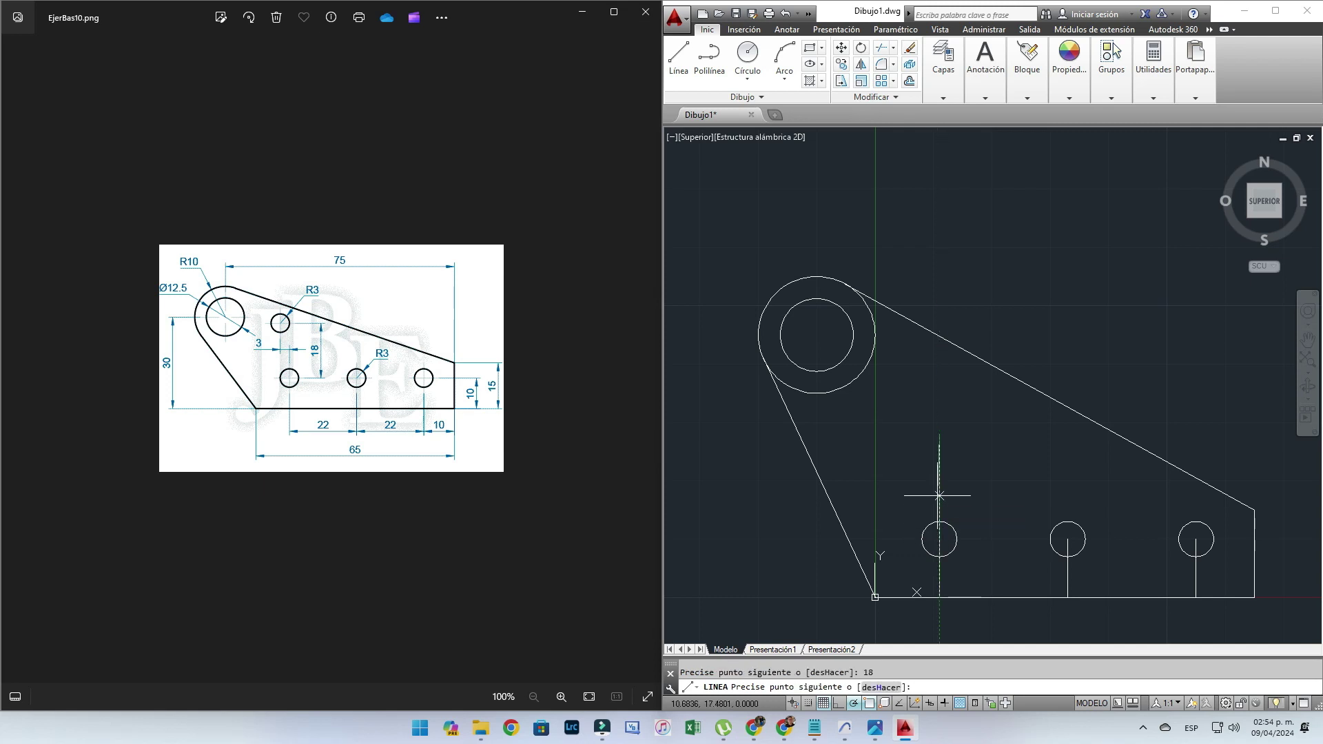
pyautogui.press('Return')
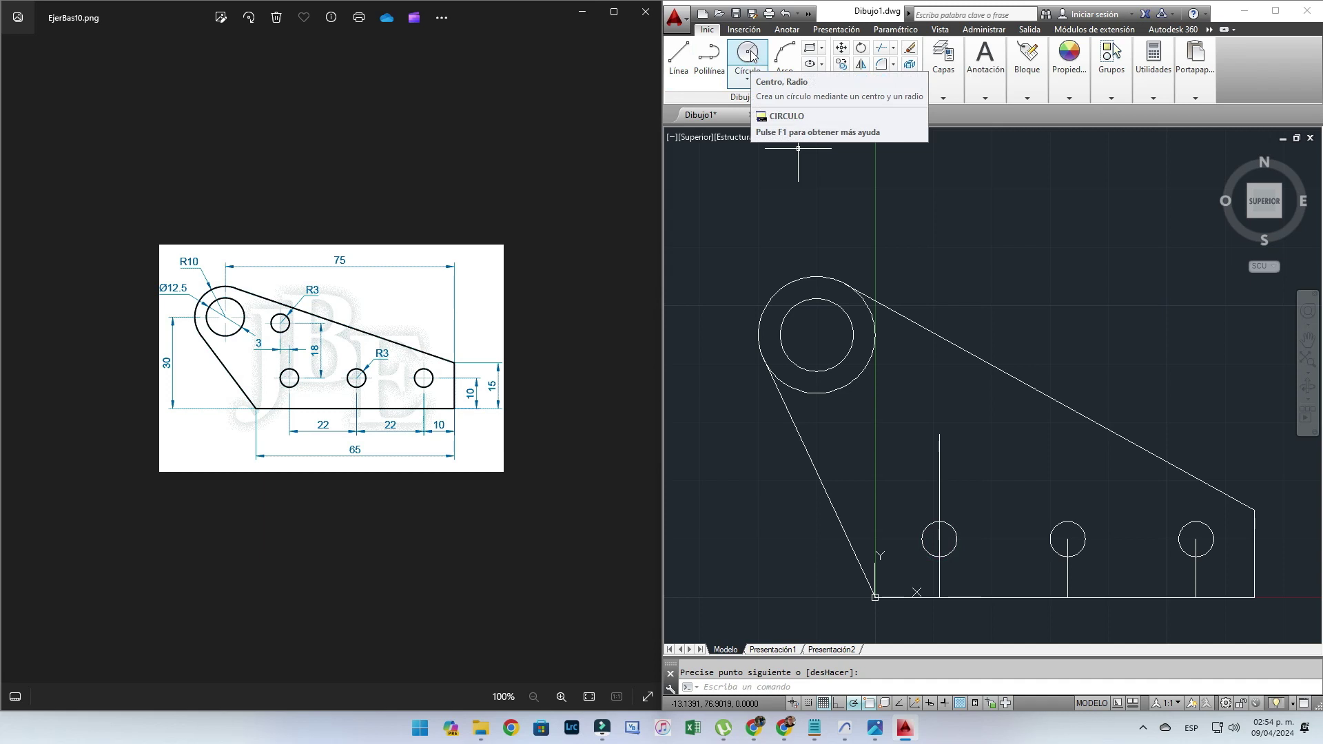
pyautogui.click(752, 55)
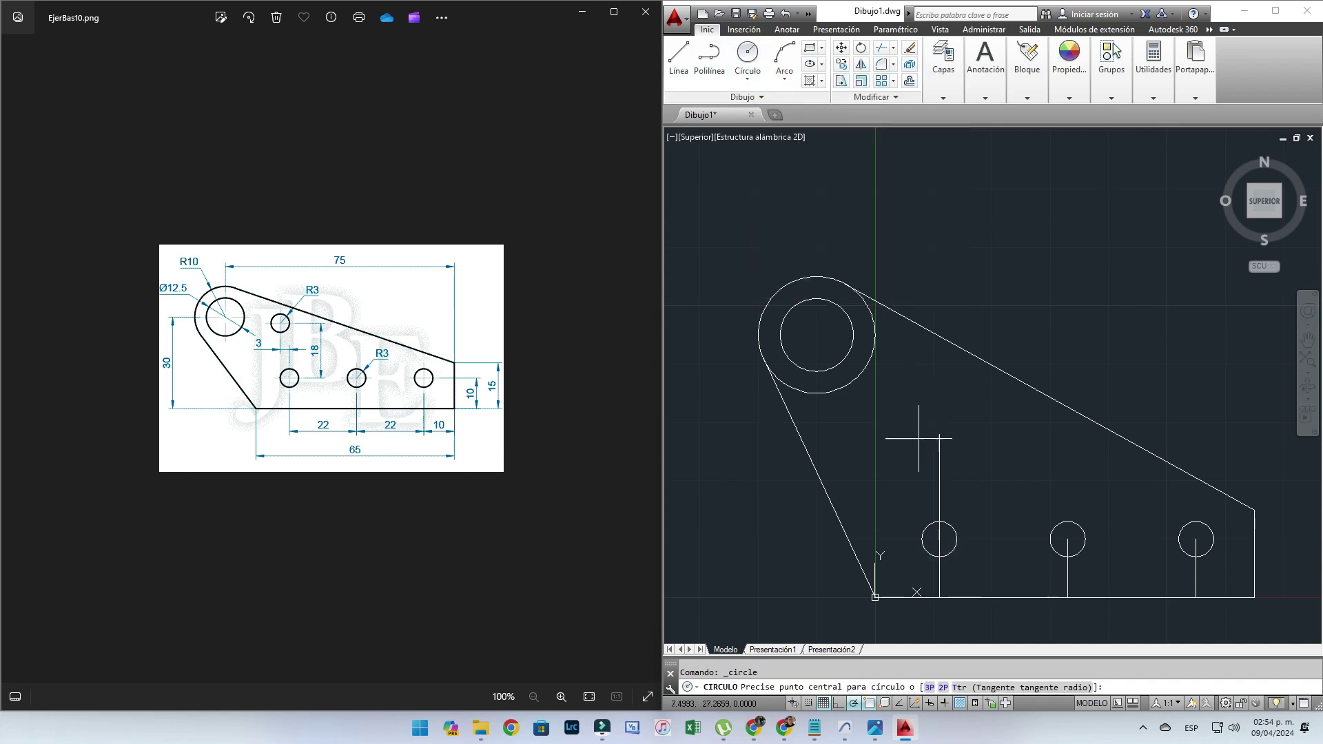
# Draw the fourth radius-3 hole at the top of the 18-unit guide
pyautogui.click(939, 435)
pyautogui.write('3')
pyautogui.press('Return')
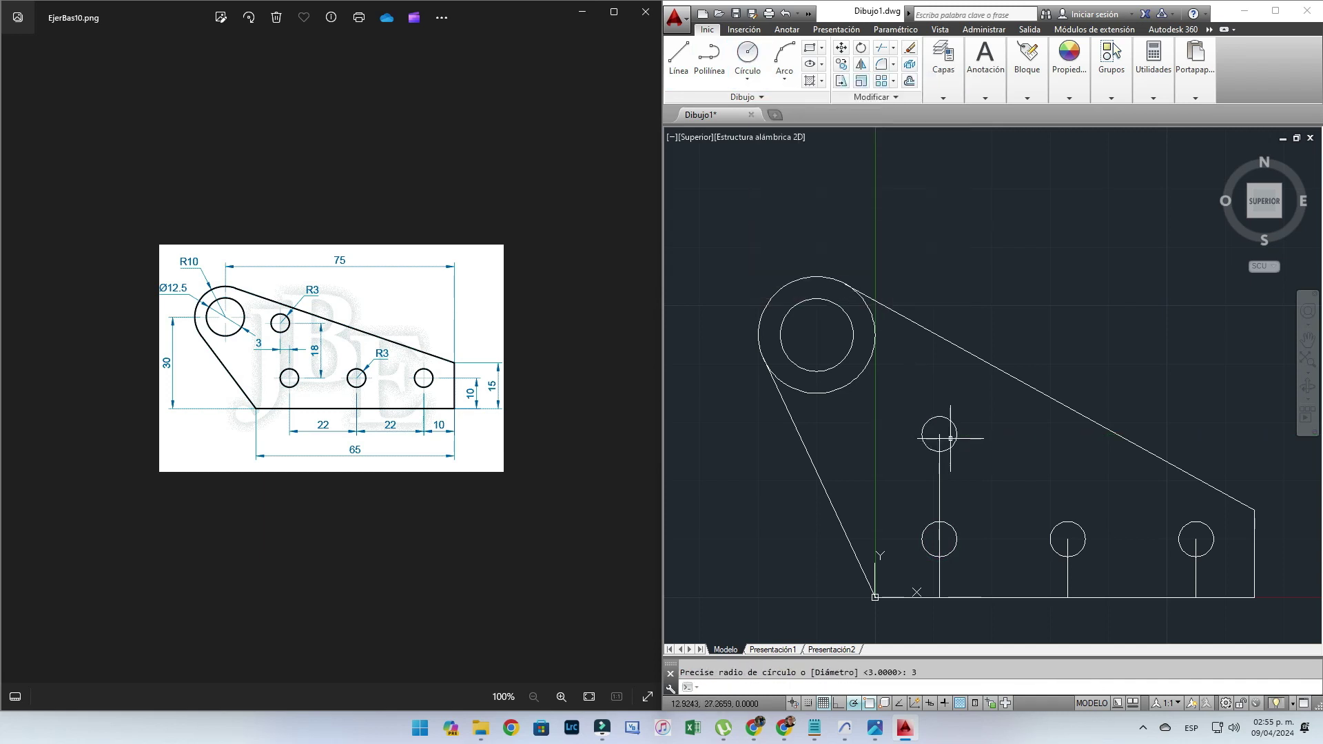
# Erase the 18-unit guide, the three lower marker lines and the short bottom segment
pyautogui.click(940, 487)
pyautogui.press('Delete')
pyautogui.click(1201, 583)
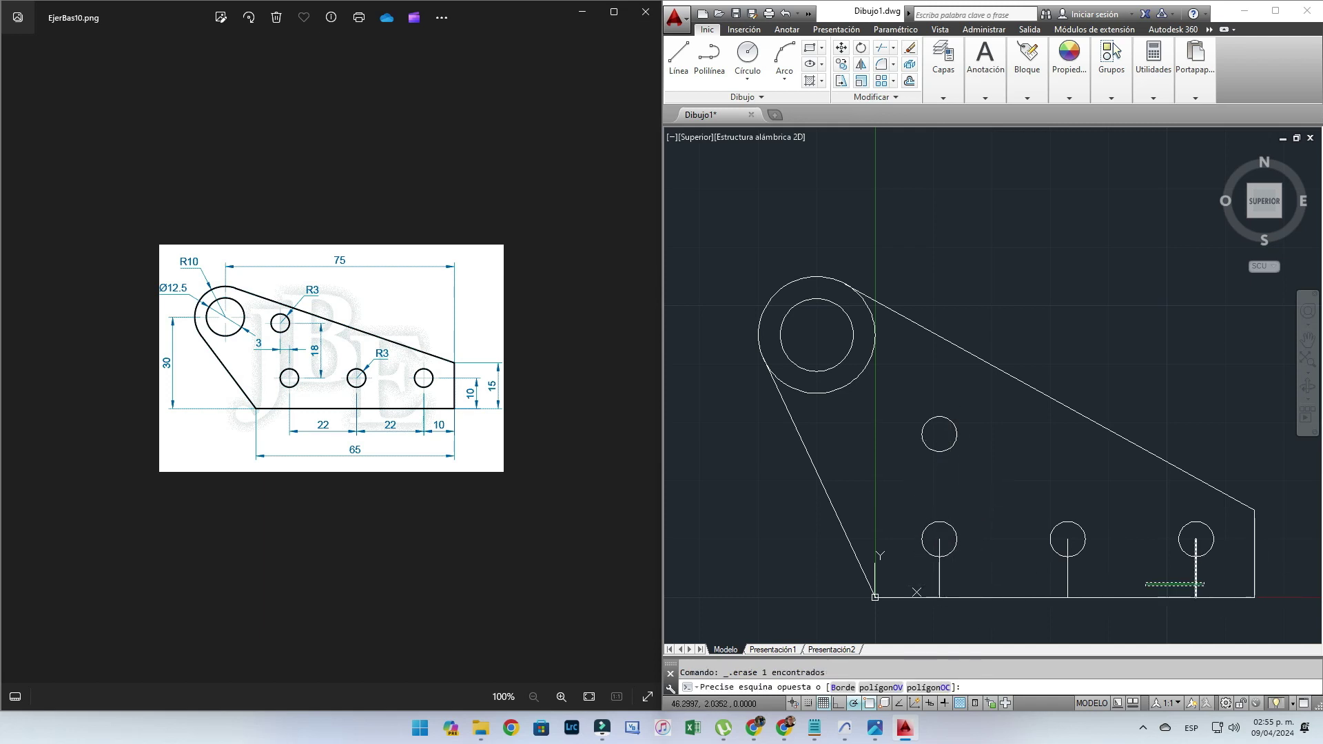
pyautogui.click(903, 573)
pyautogui.press('Delete')
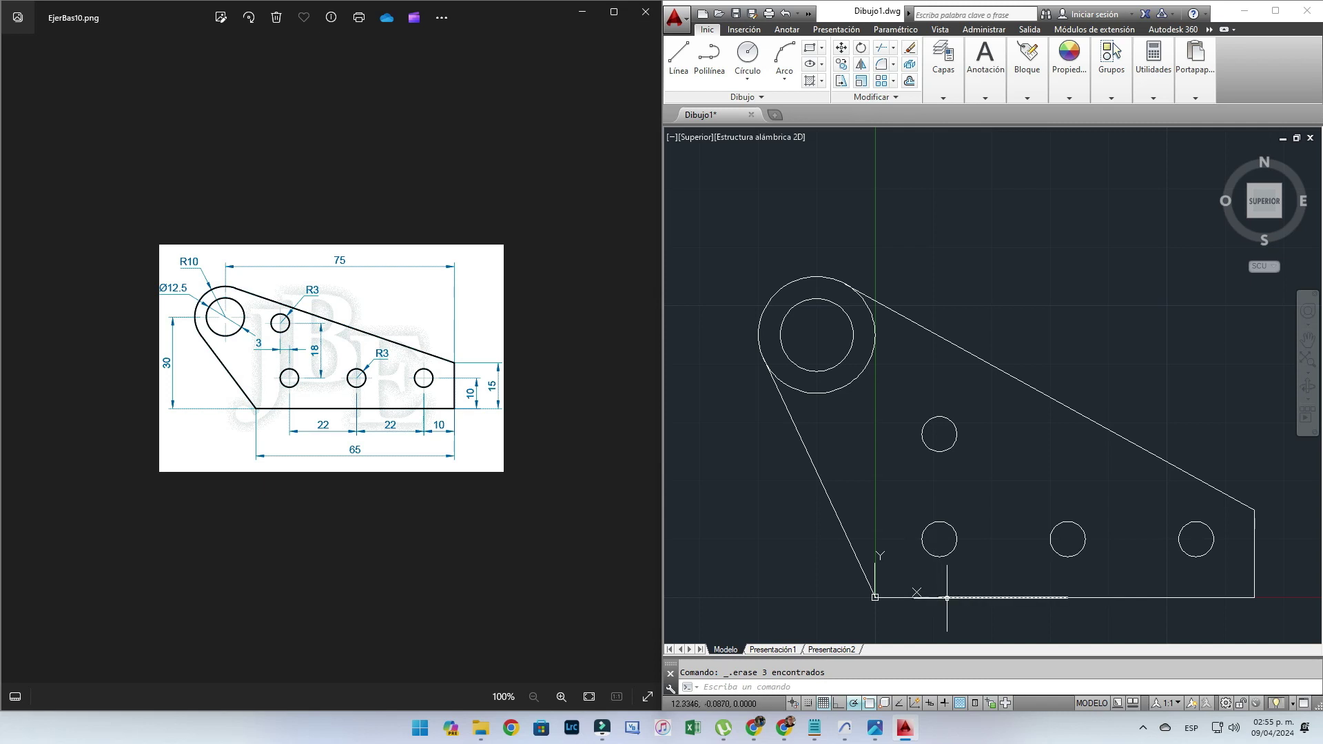
pyautogui.click(1099, 598)
pyautogui.press('Delete')
pyautogui.click(1228, 599)
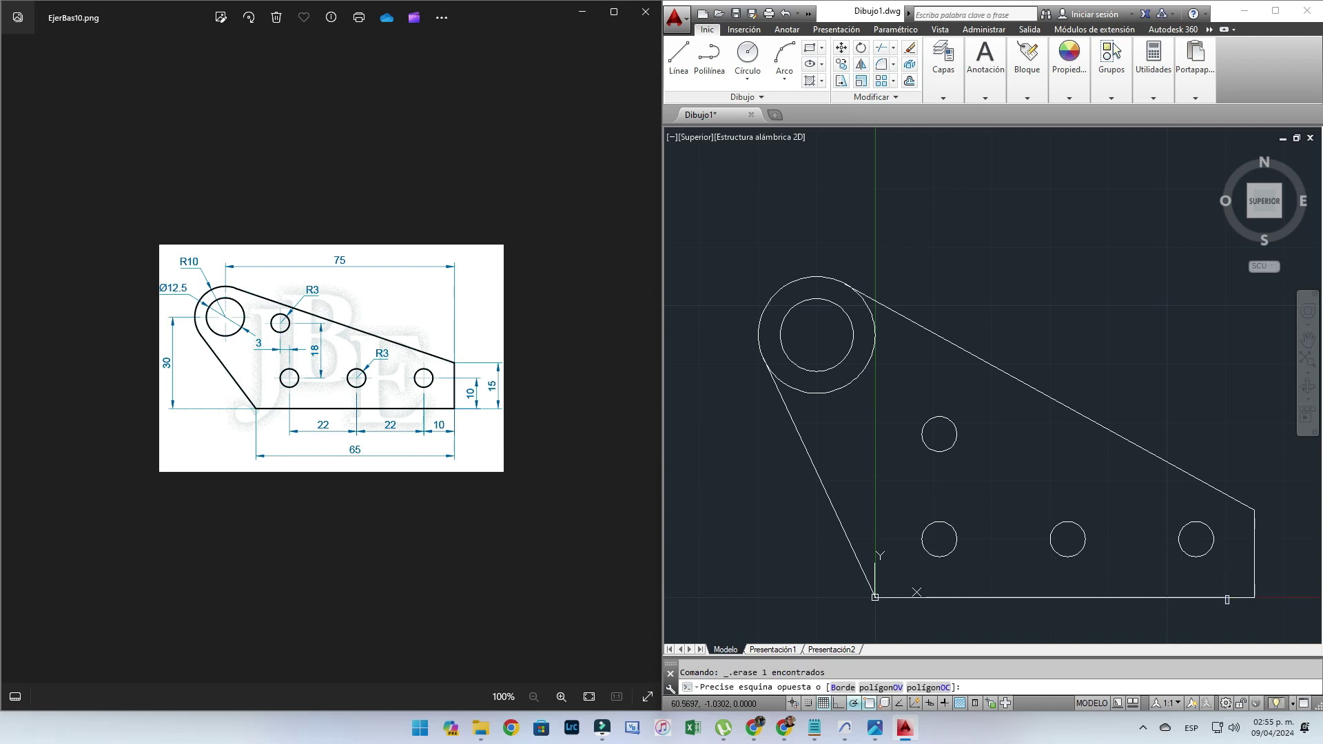
pyautogui.press('Escape')
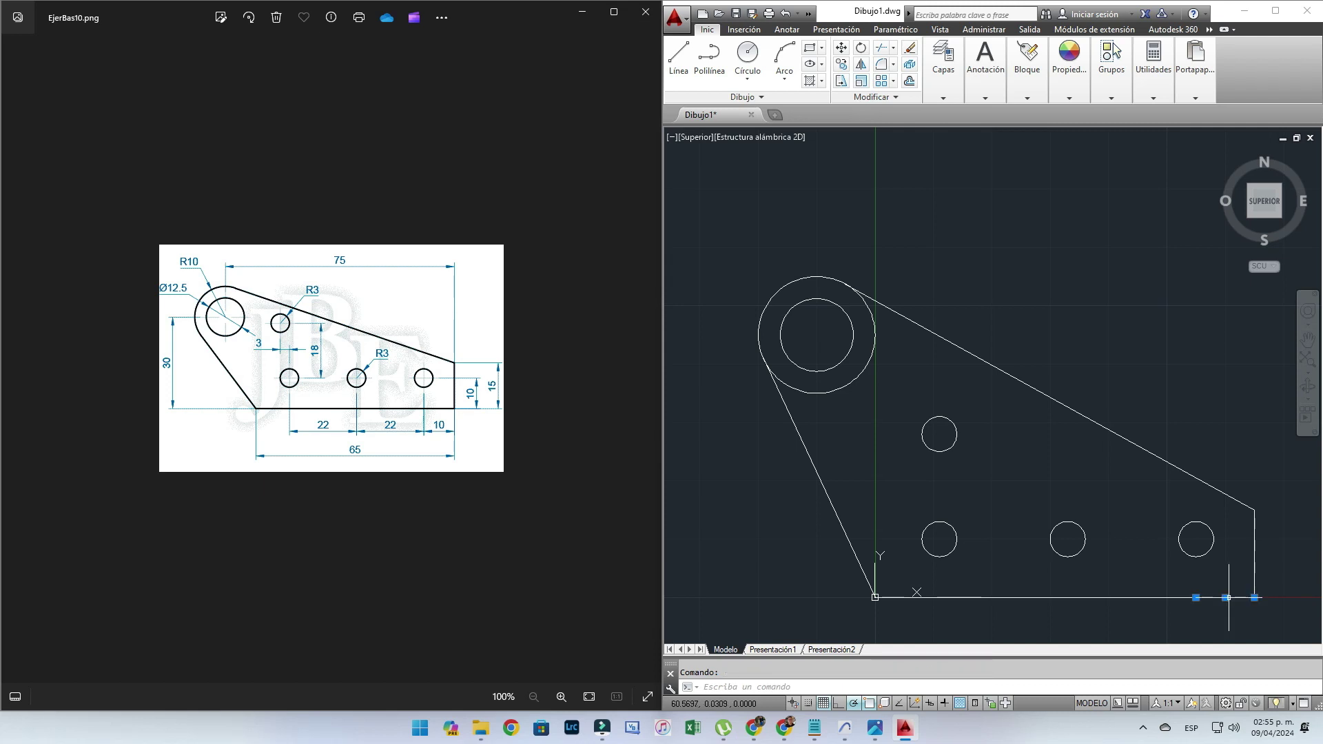
pyautogui.moveTo(940, 481); pyautogui.dragTo(875, 428, button='middle')
pyautogui.scroll(2, 879, 428)
pyautogui.scroll(-2, 882, 430)
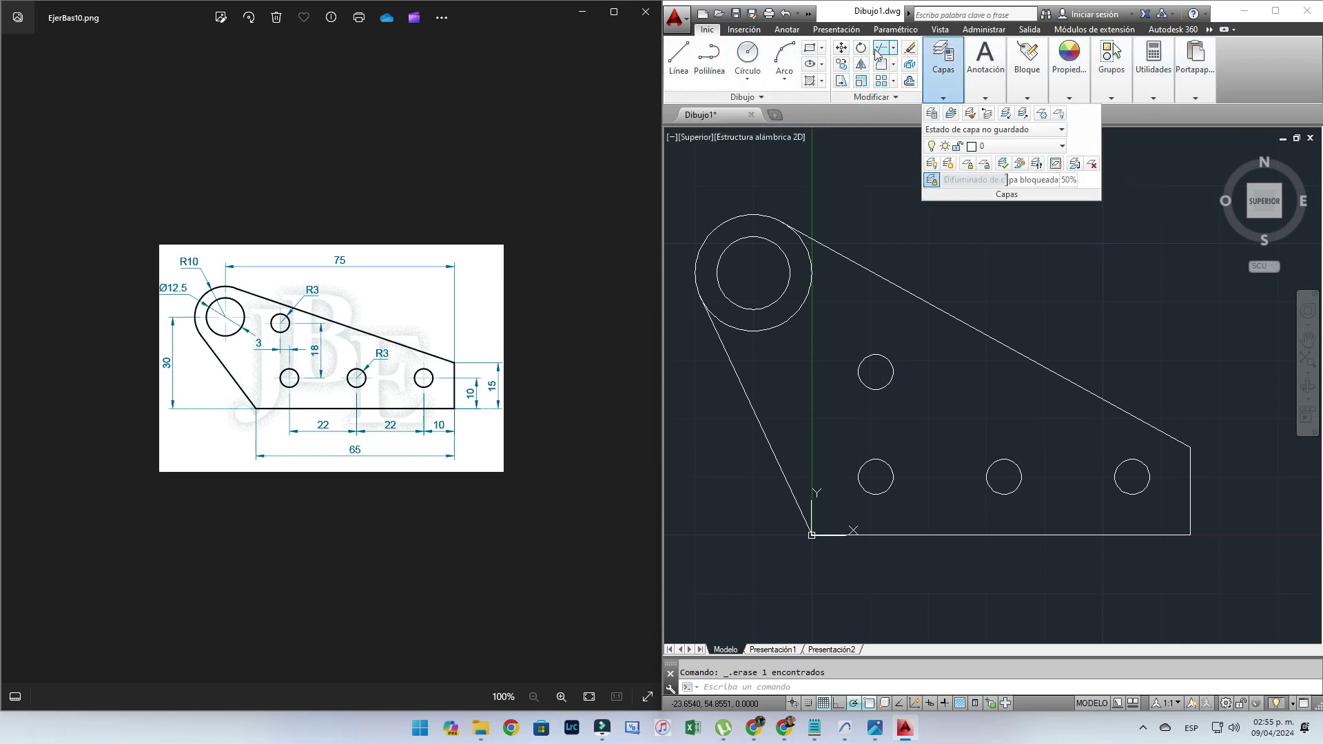
pyautogui.moveTo(986, 62)
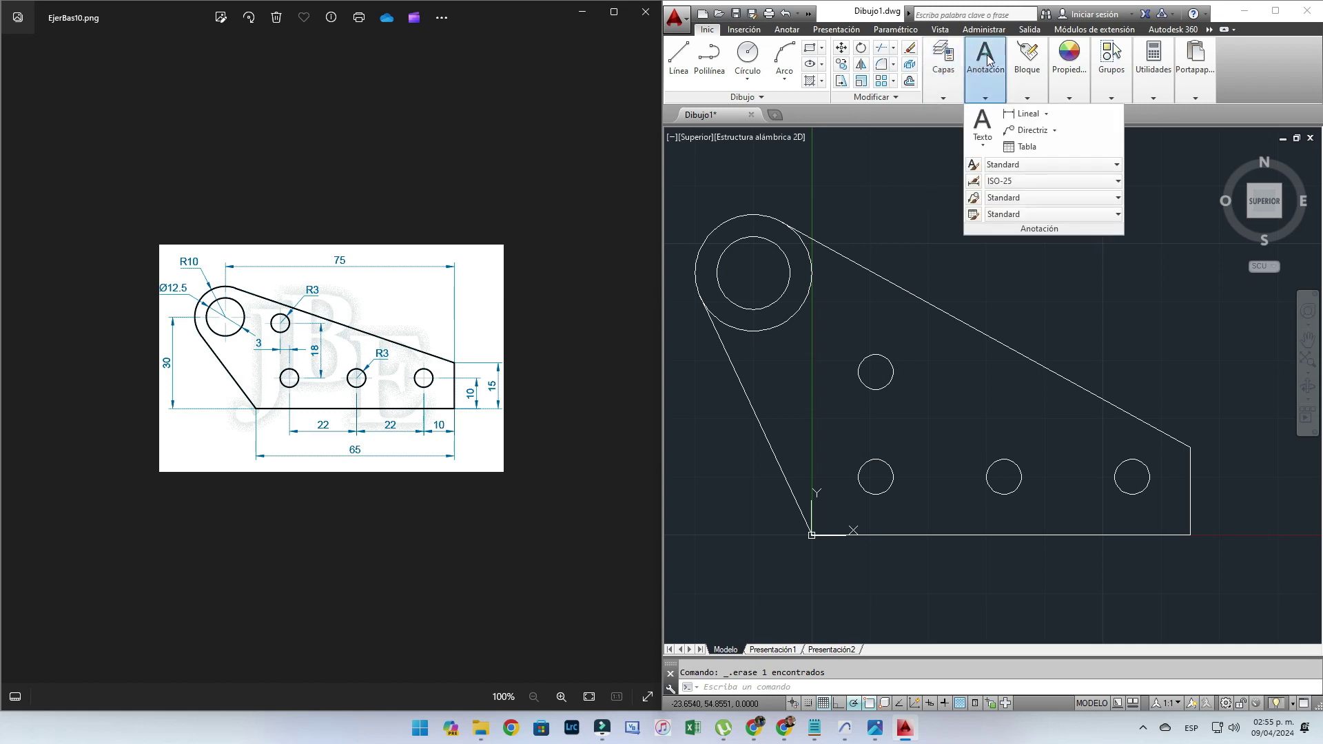
# Add a vertical 45 linear dimension from the large circle's centre to the bottom-left corner
pyautogui.click(1010, 114)
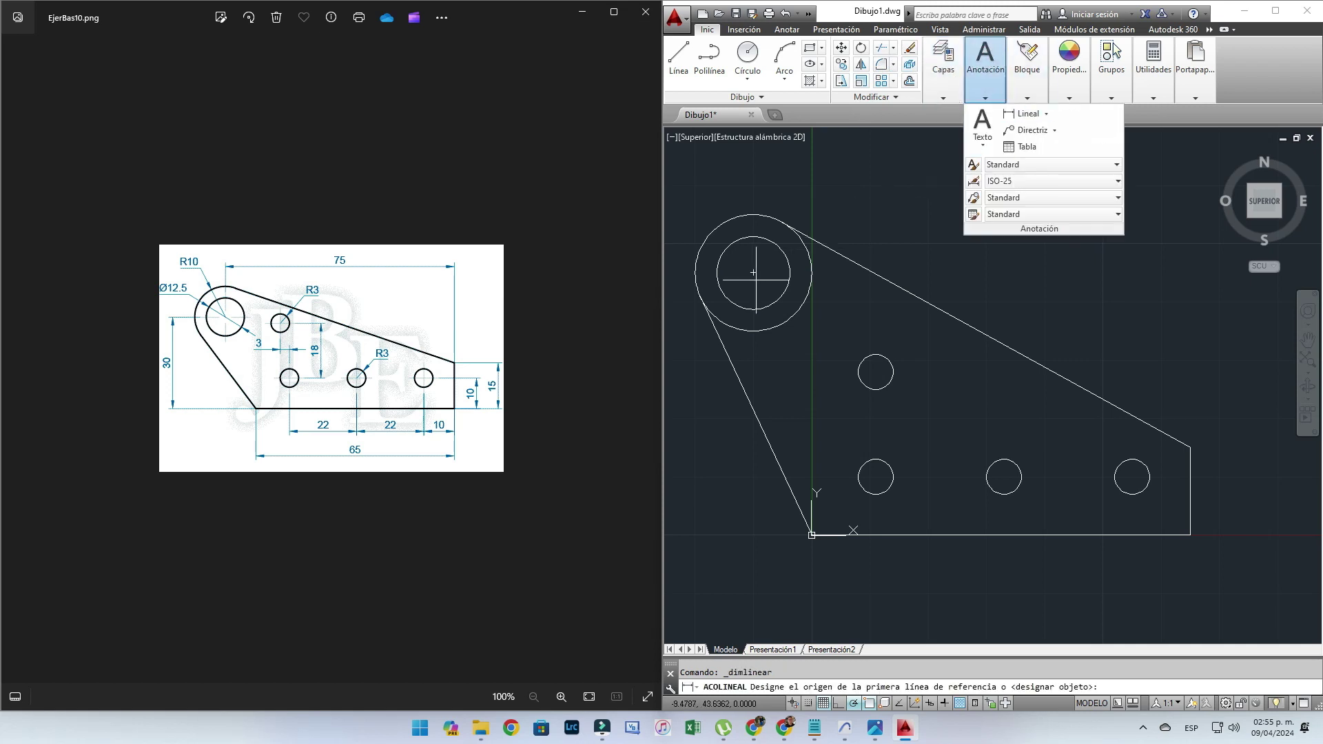
pyautogui.click(754, 272)
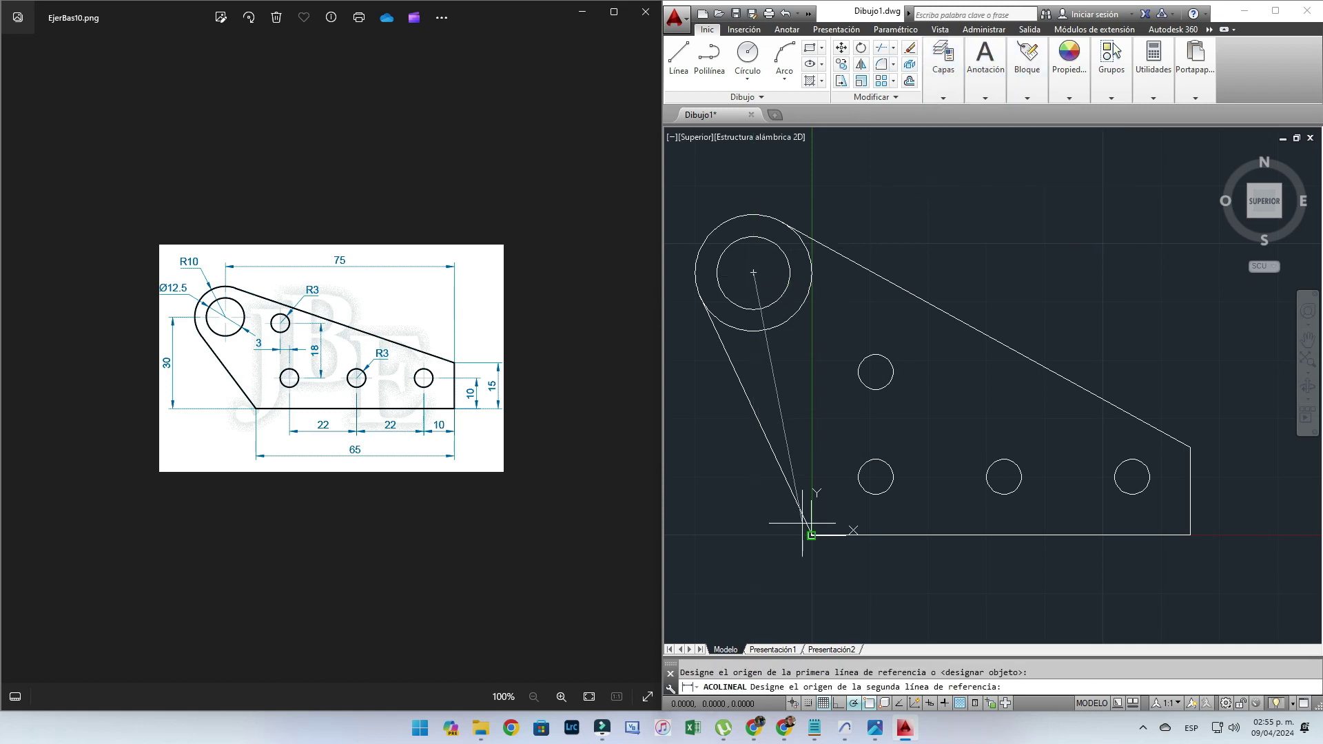
pyautogui.click(985, 96)
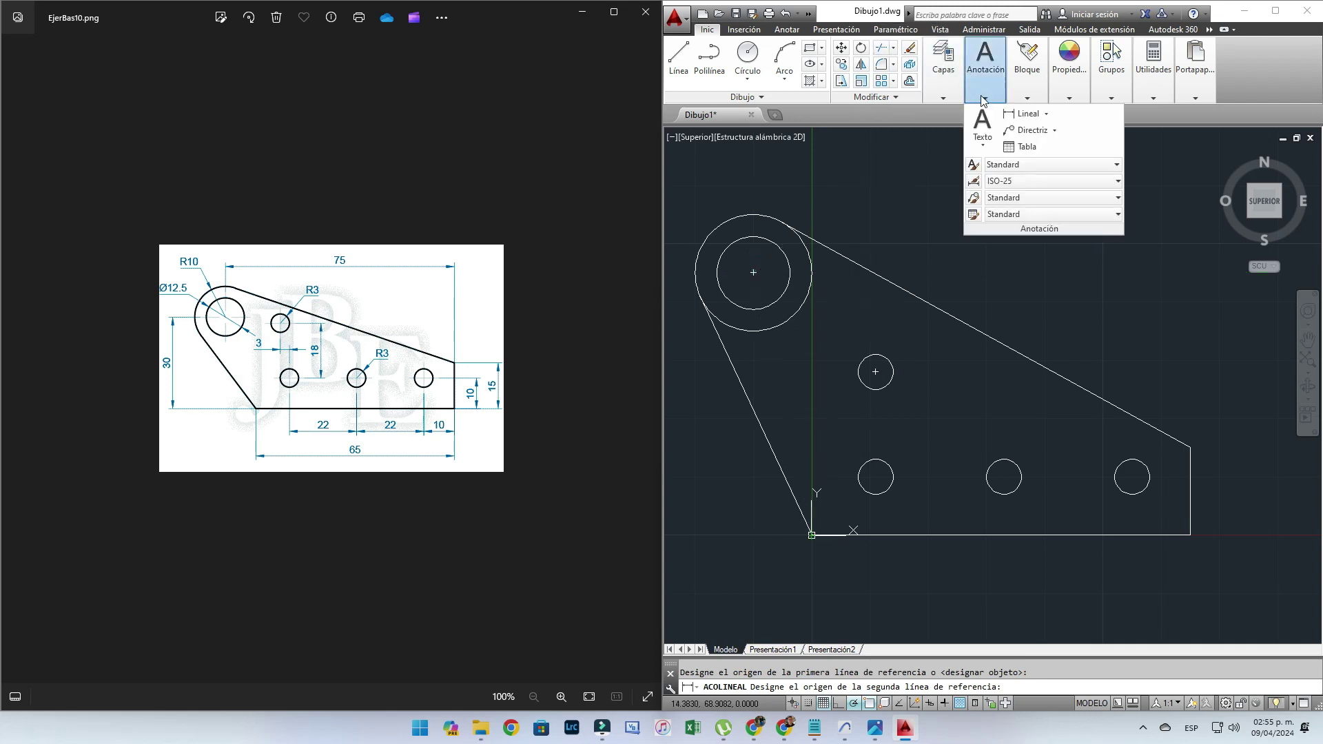
pyautogui.click(1020, 117)
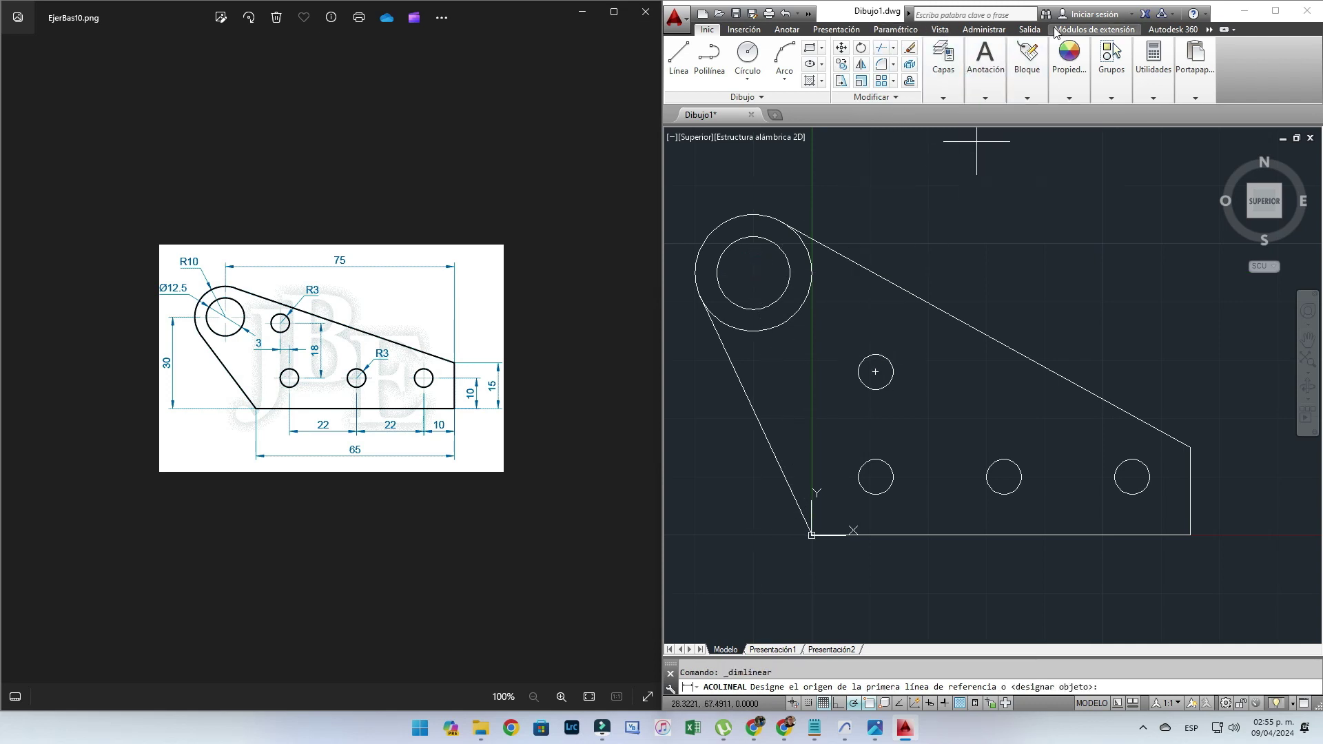
pyautogui.click(754, 272)
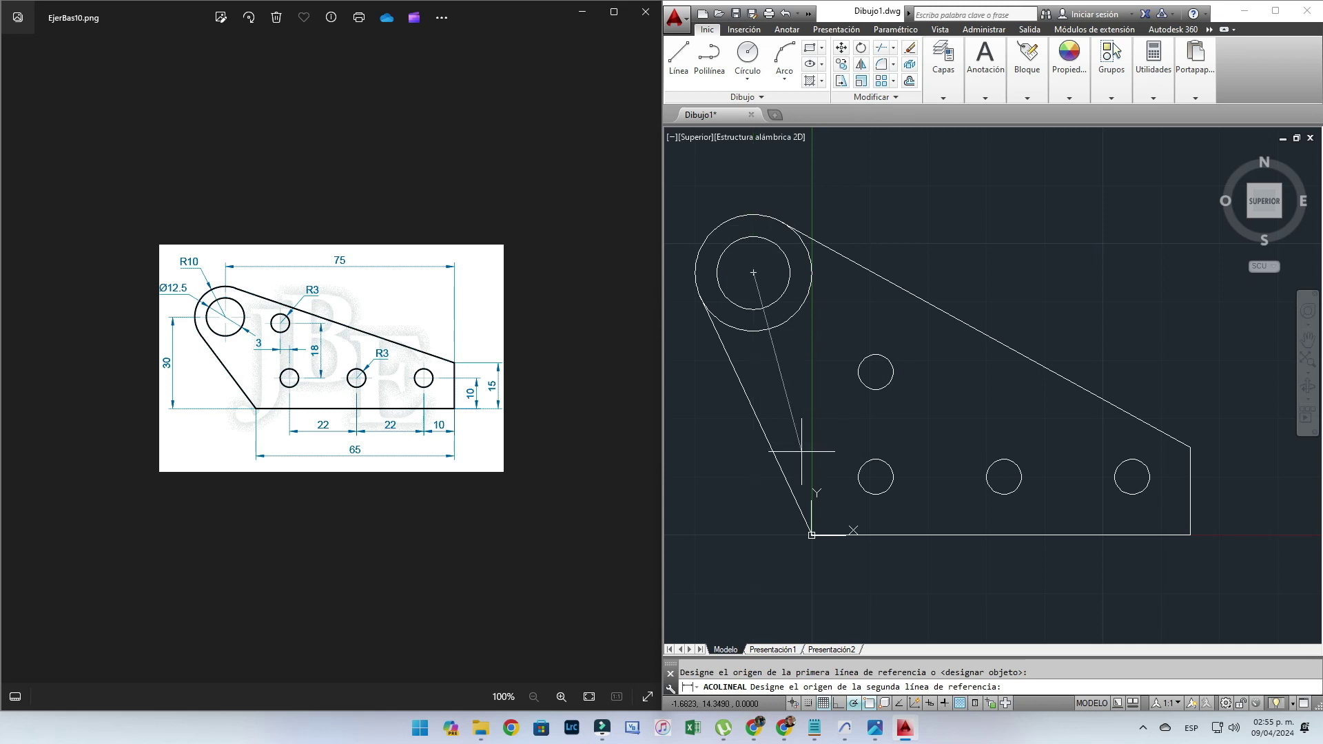
pyautogui.click(812, 535)
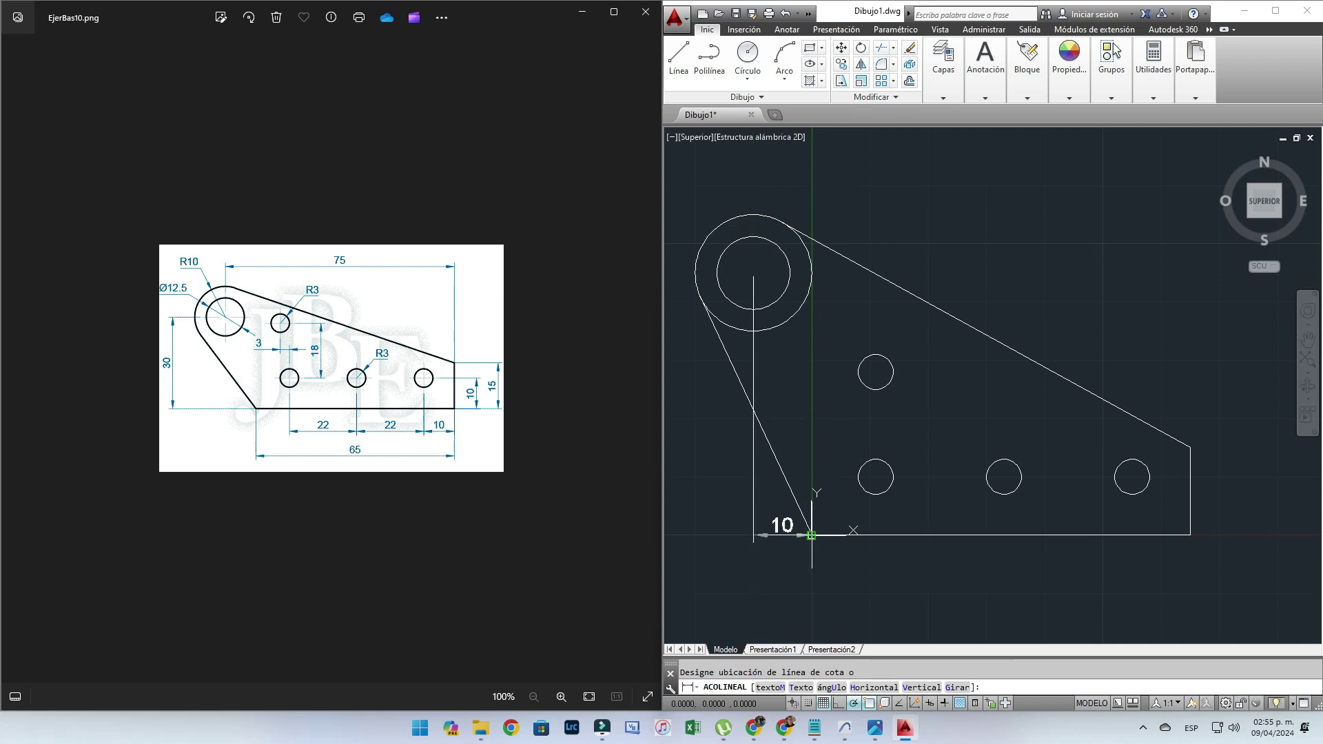
pyautogui.click(701, 509)
pyautogui.scroll(-3, 701, 510)
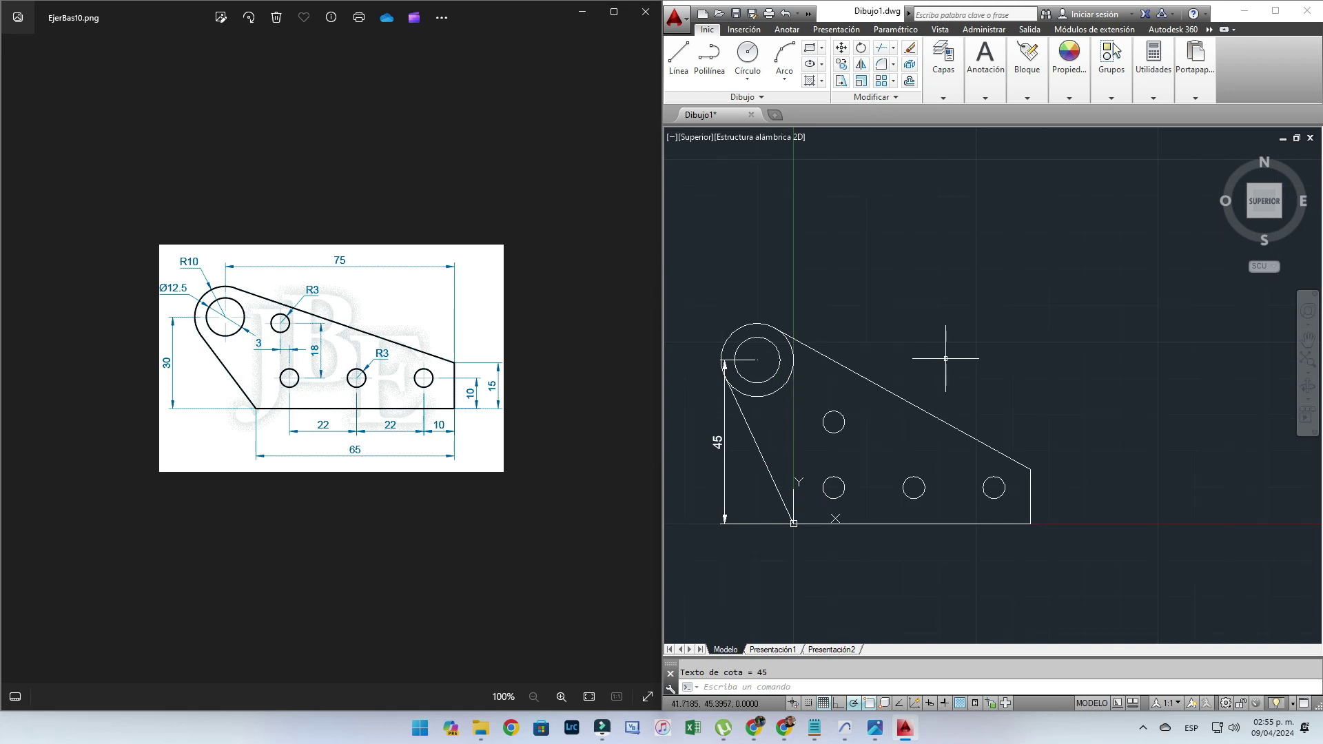
# Delete the slanted lower-left tangent edge of the plate
pyautogui.click(900, 348)
pyautogui.click(722, 366)
pyautogui.click(680, 331)
pyautogui.press('Escape')
pyautogui.click(762, 458)
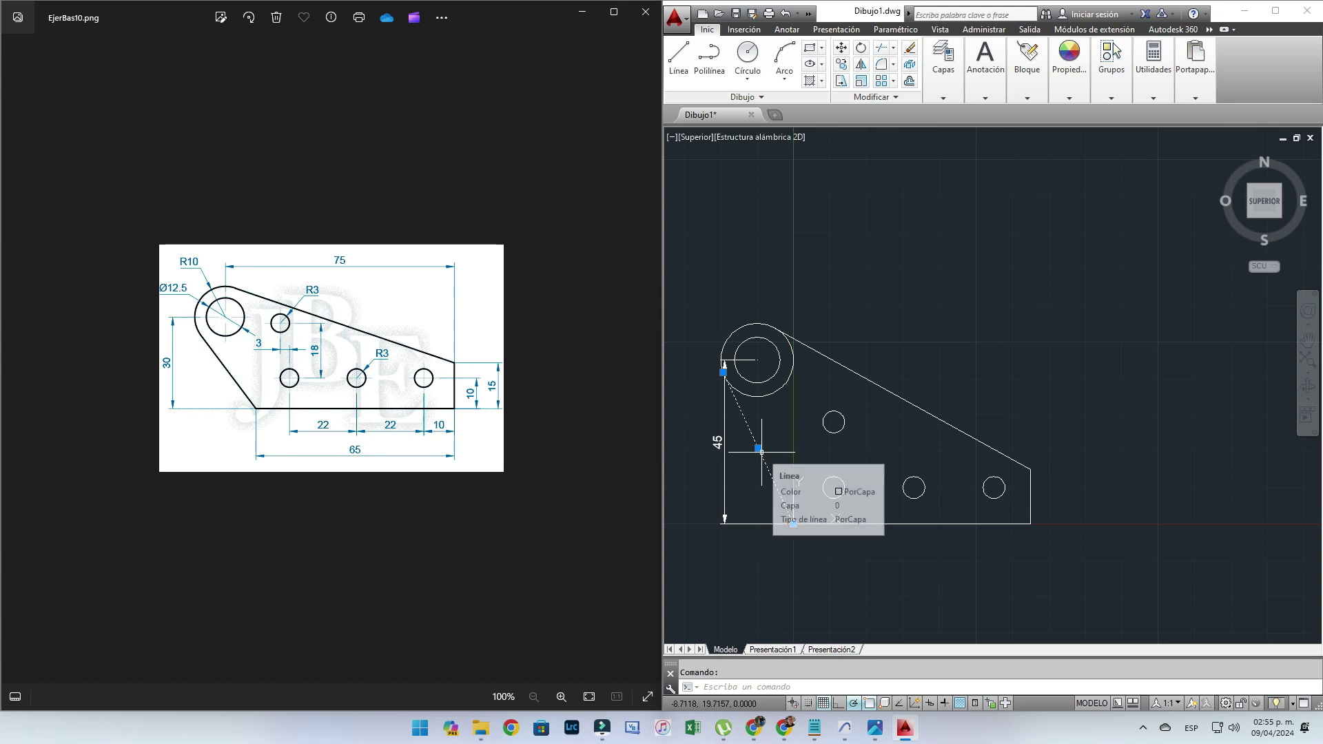
pyautogui.press('Delete')
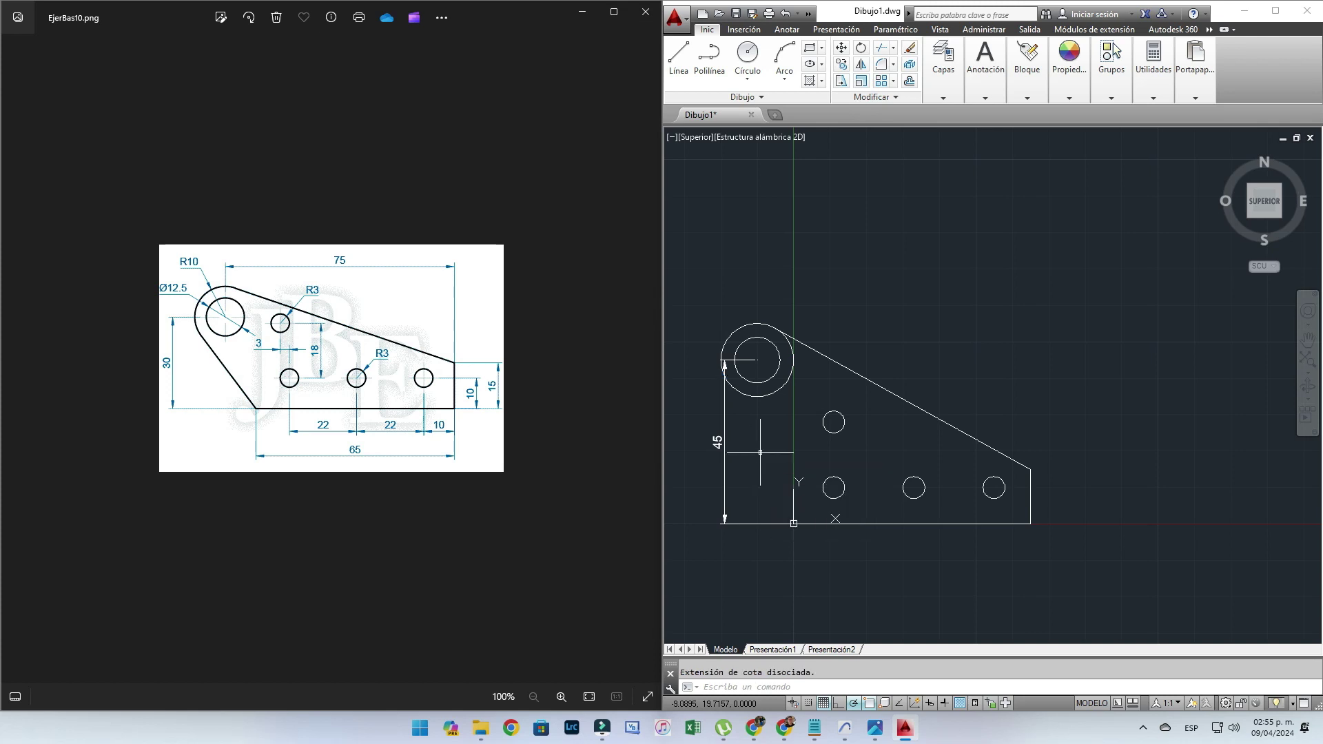
pyautogui.click(762, 459)
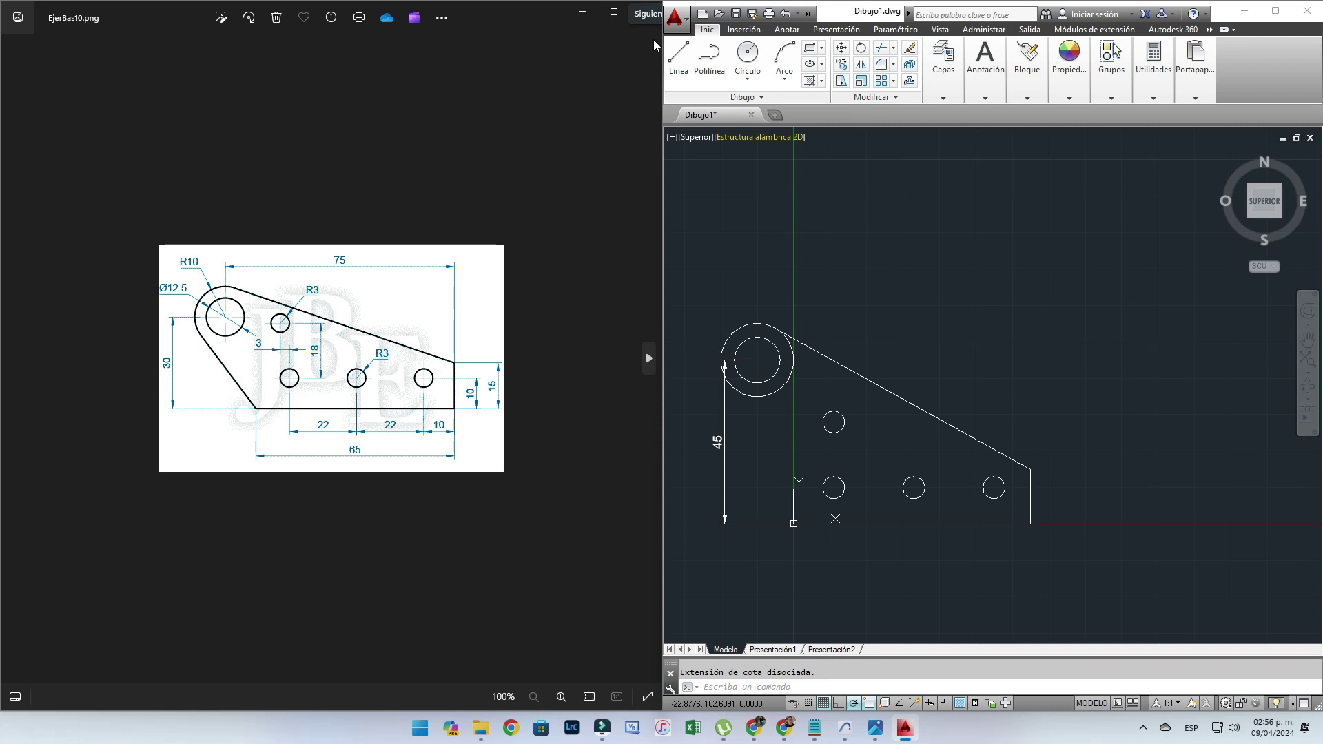
# Delete the large circles, the slanted top edge and the 45 dimension
pyautogui.click(861, 357)
pyautogui.click(740, 341)
pyautogui.press('Delete')
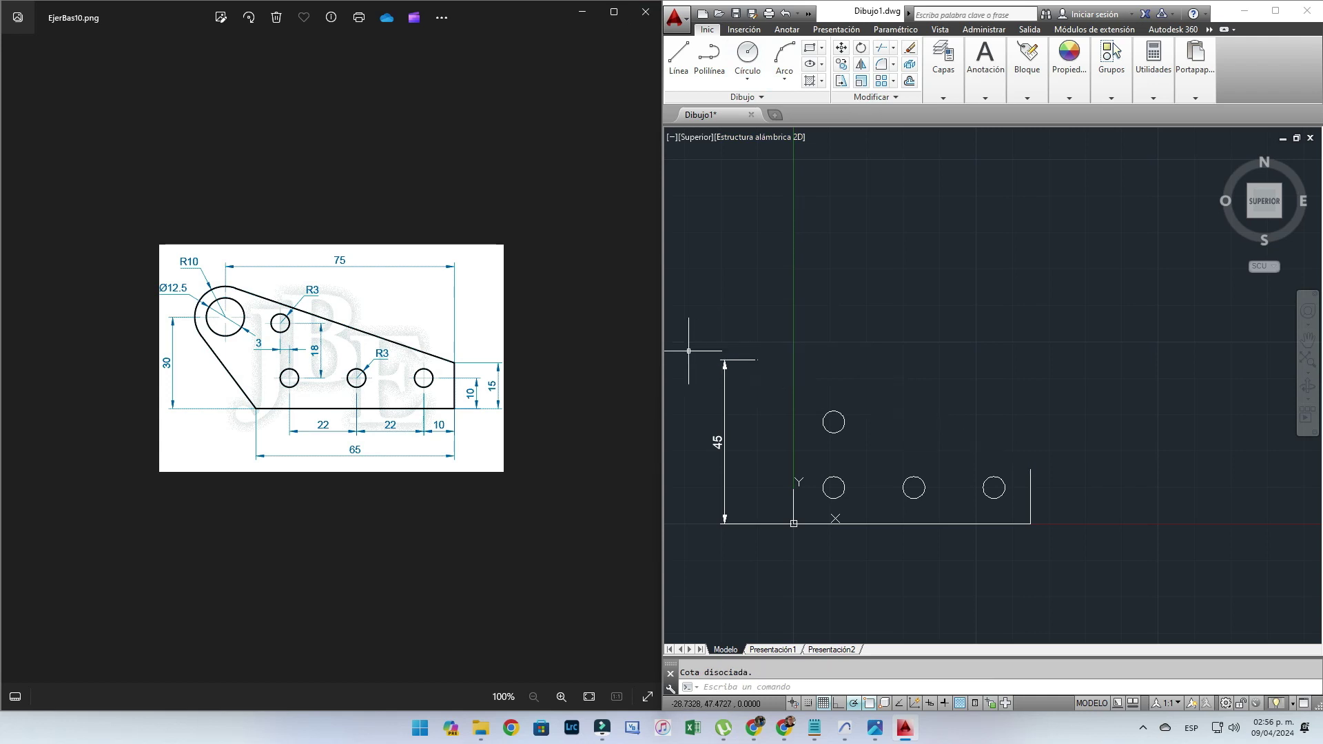
pyautogui.click(784, 402)
pyautogui.click(699, 328)
pyautogui.press('Delete')
# Draw a 75-unit guide left from the right edge's top, then a vertical line up
pyautogui.click(679, 55)
pyautogui.click(1030, 468)
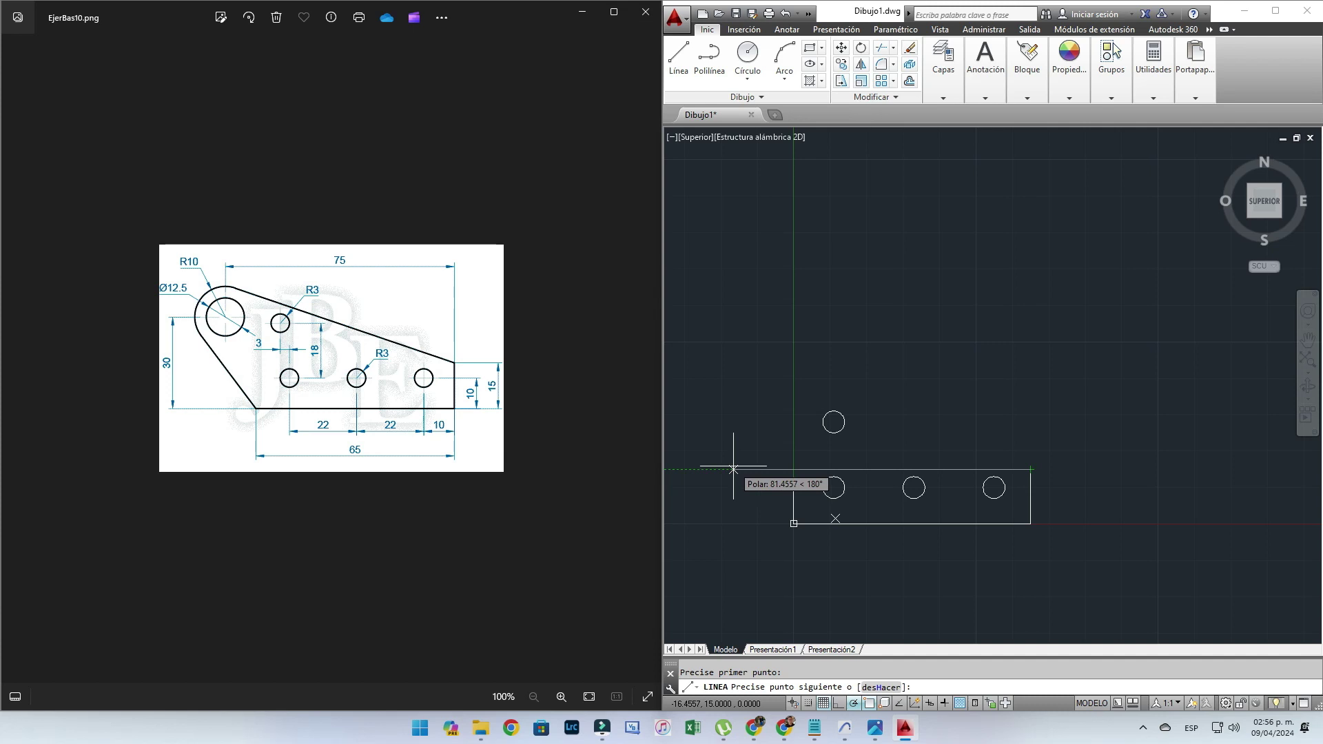
pyautogui.write('75')
pyautogui.press('Return')
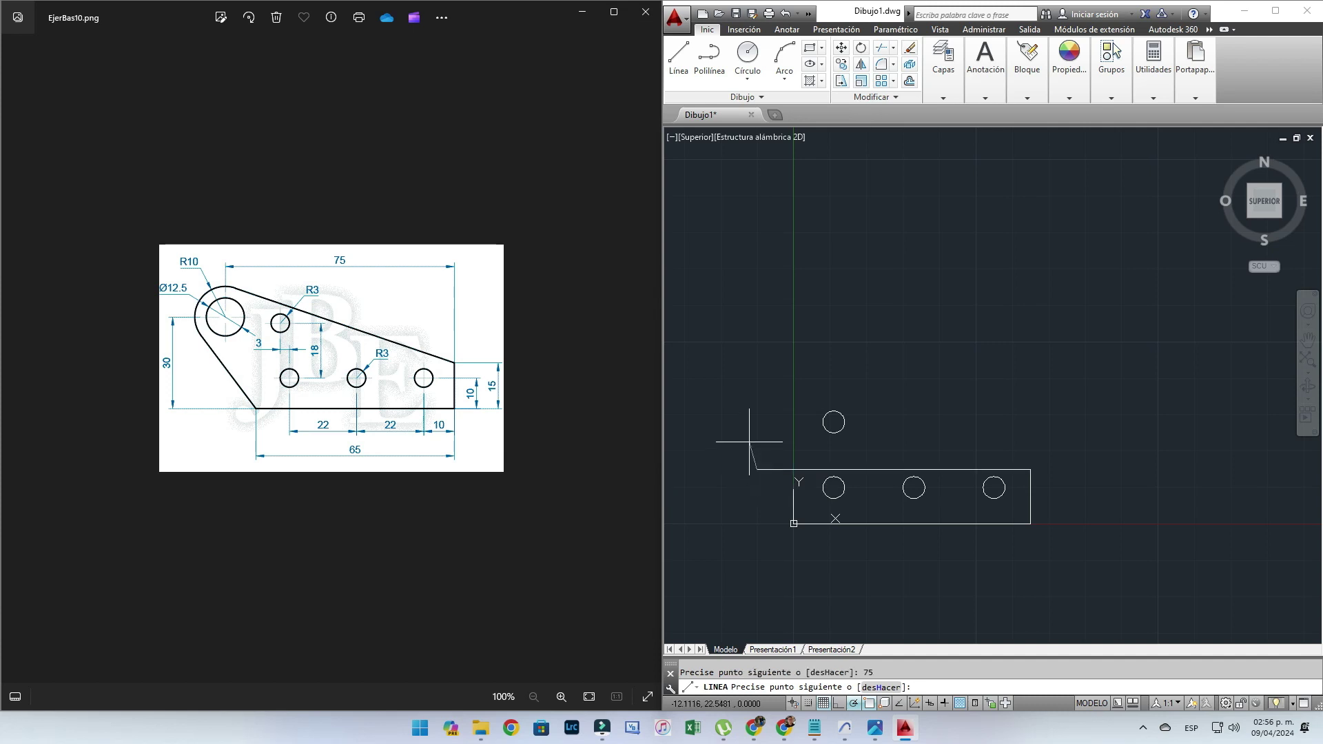
pyautogui.click(757, 395)
pyautogui.press('Return')
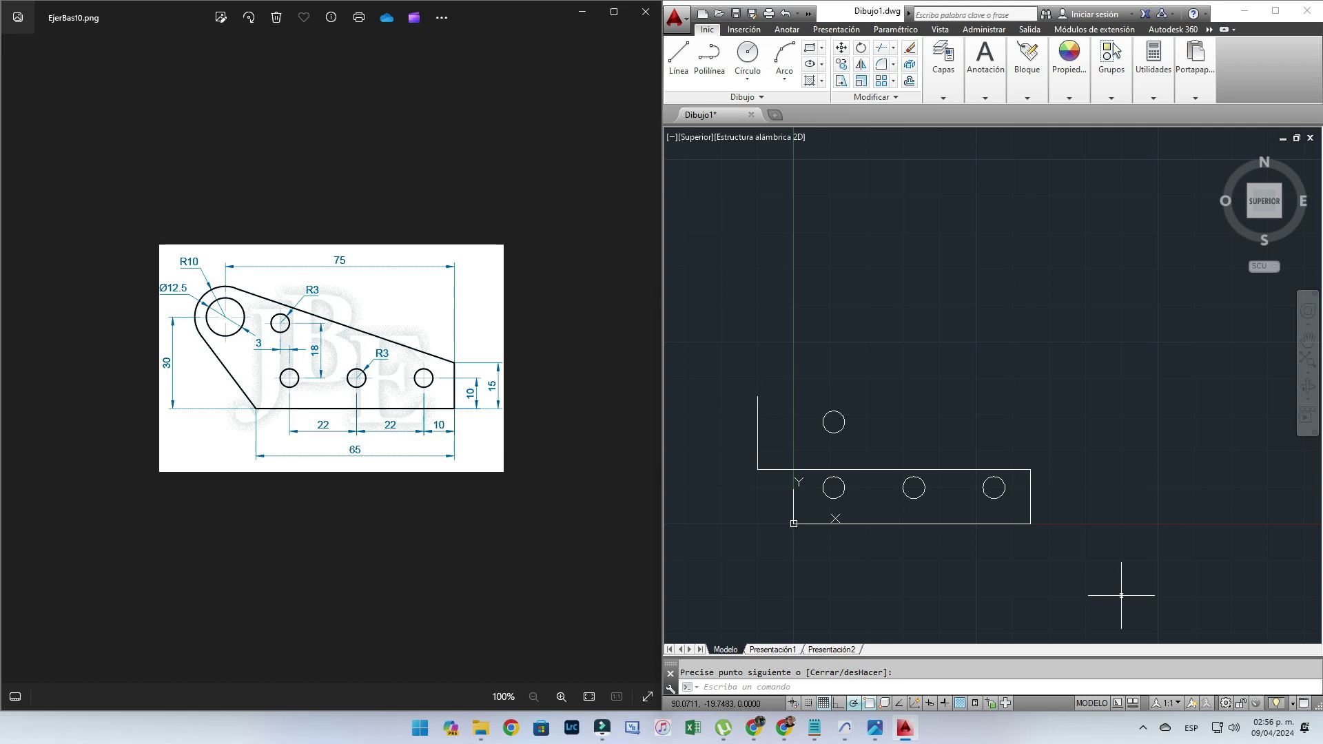
# Draw a radius-10 circle at the vertical guide line's upper end
pyautogui.click(748, 55)
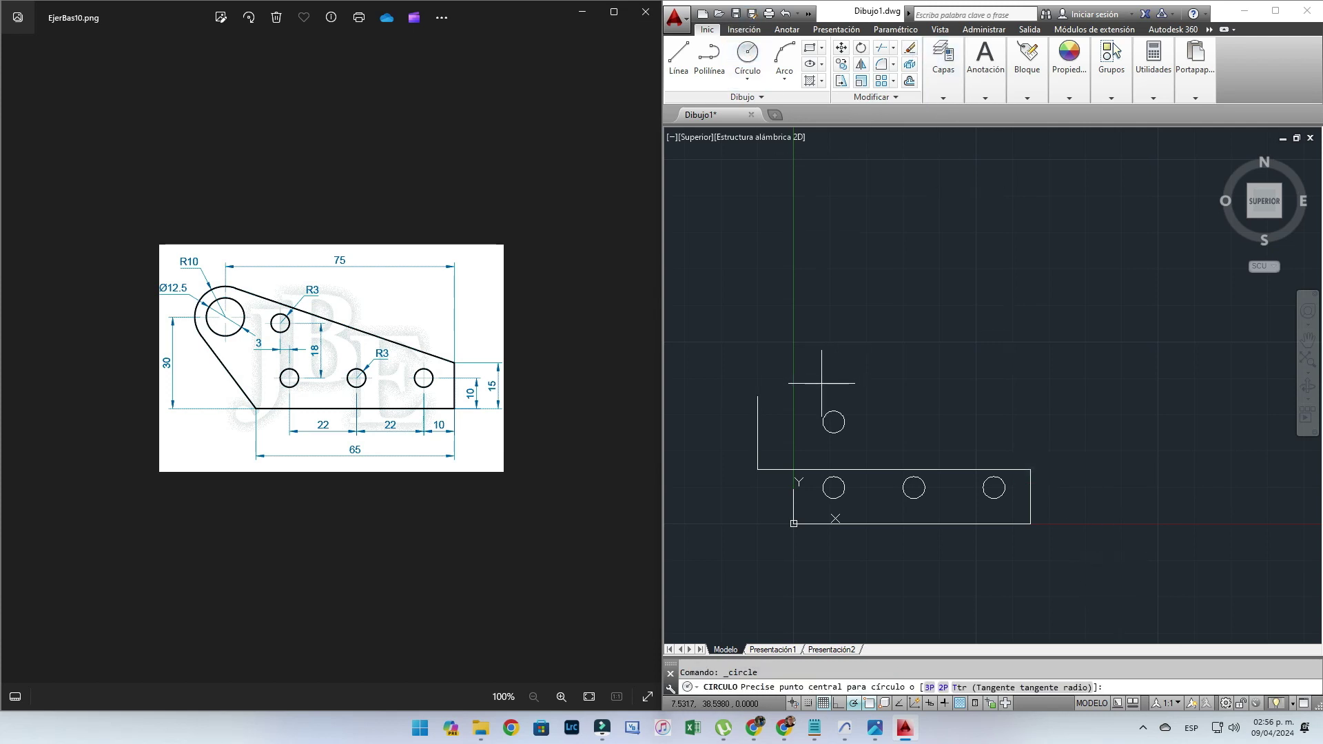
pyautogui.click(757, 394)
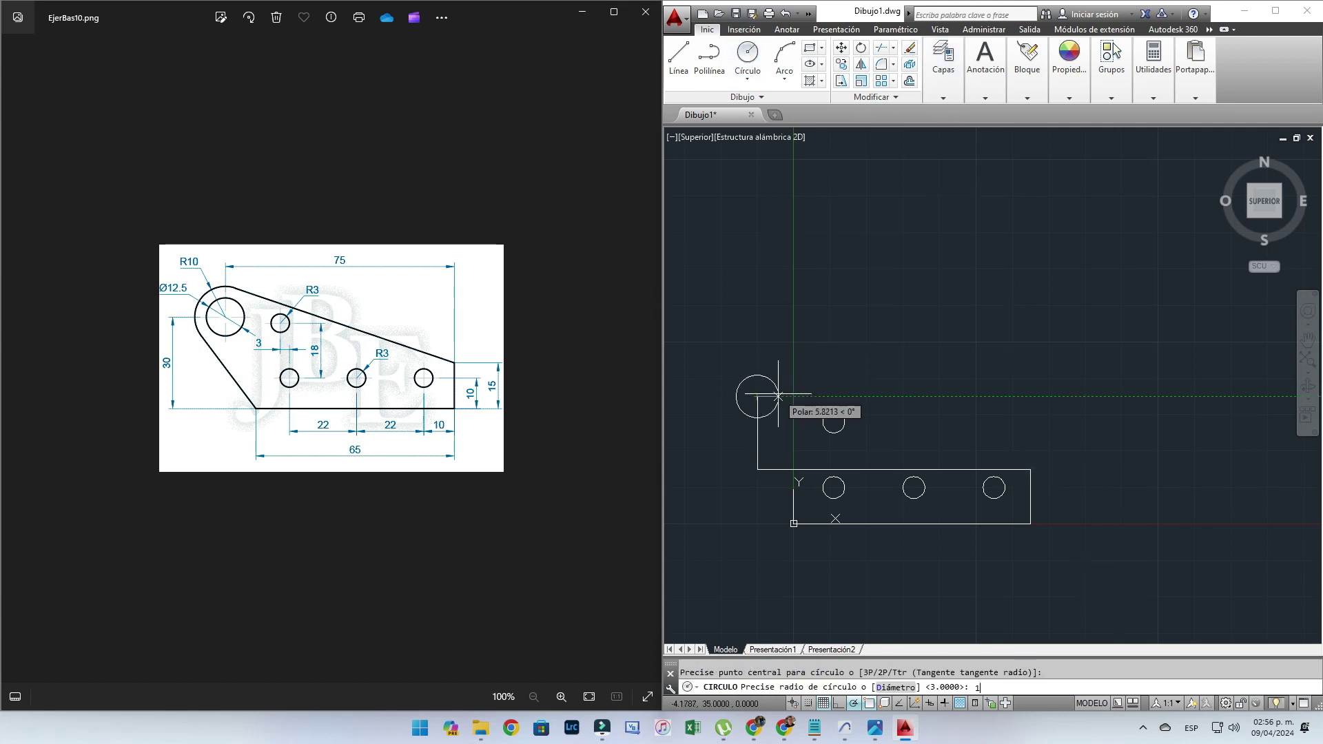
pyautogui.write('0')
pyautogui.press('Return')
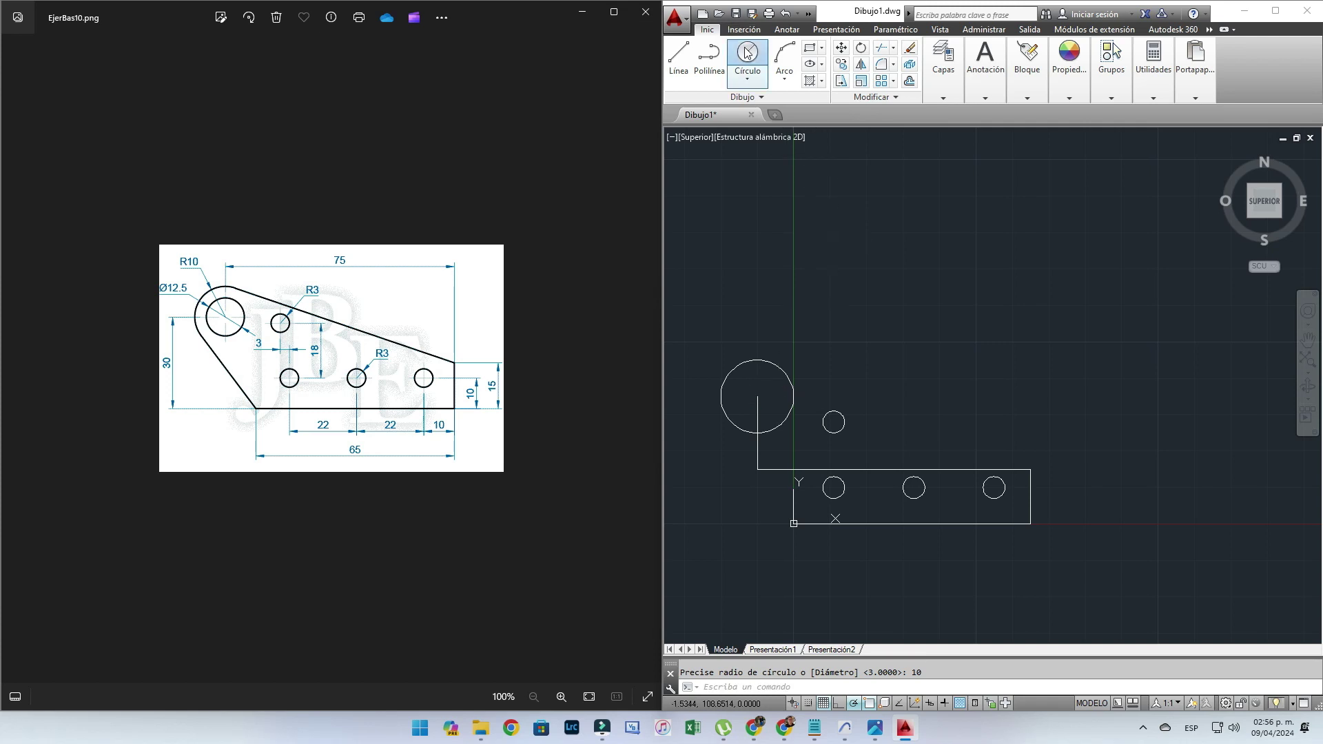
# Add a concentric 12.5-diameter hole at the same centre
pyautogui.click(748, 55)
pyautogui.click(756, 397)
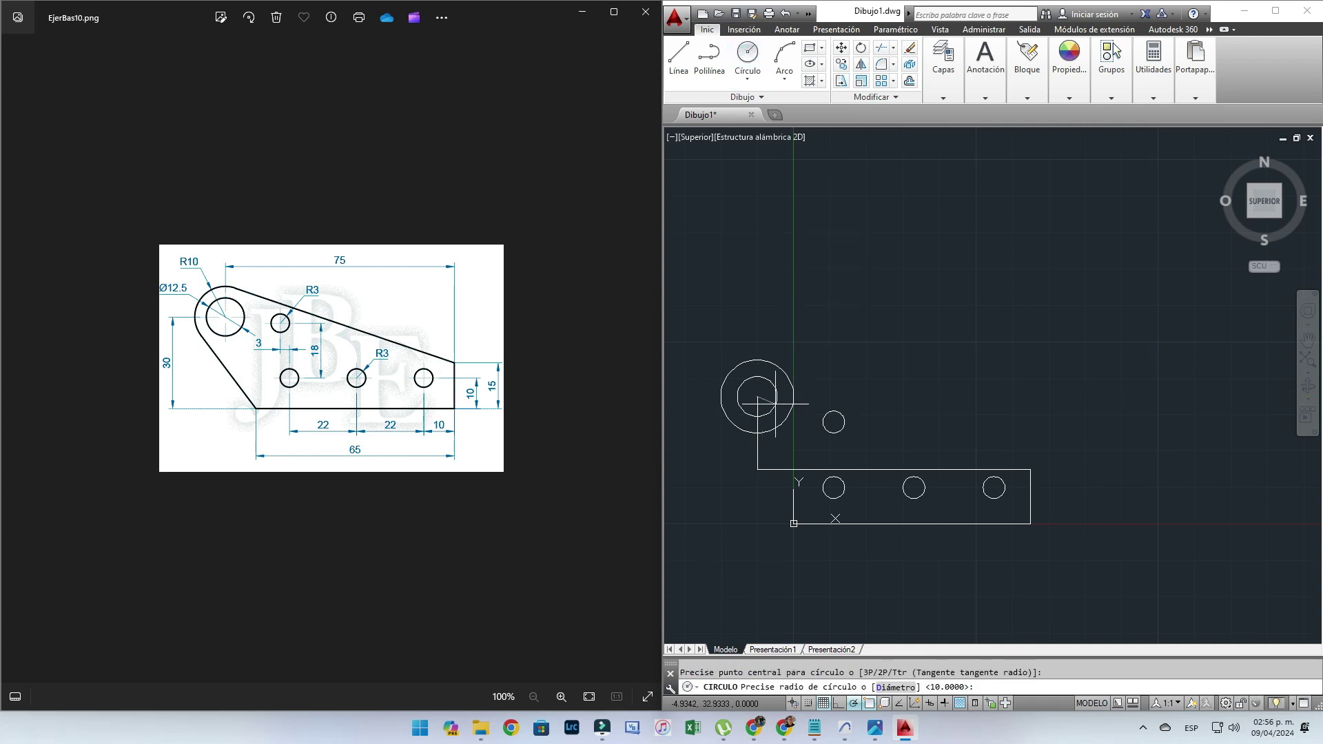
pyautogui.write('d')
pyautogui.press('Return')
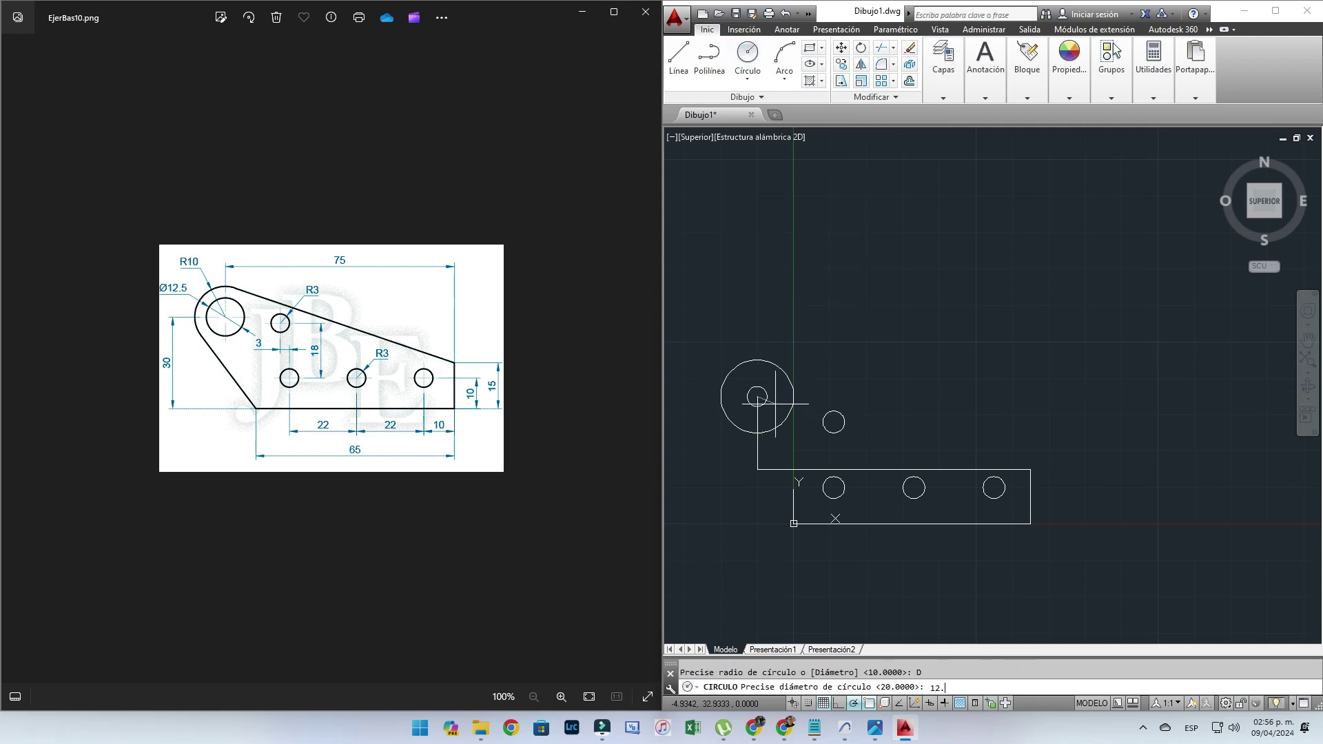
pyautogui.write('5')
pyautogui.press('Return')
pyautogui.click(679, 55)
pyautogui.click(1031, 469)
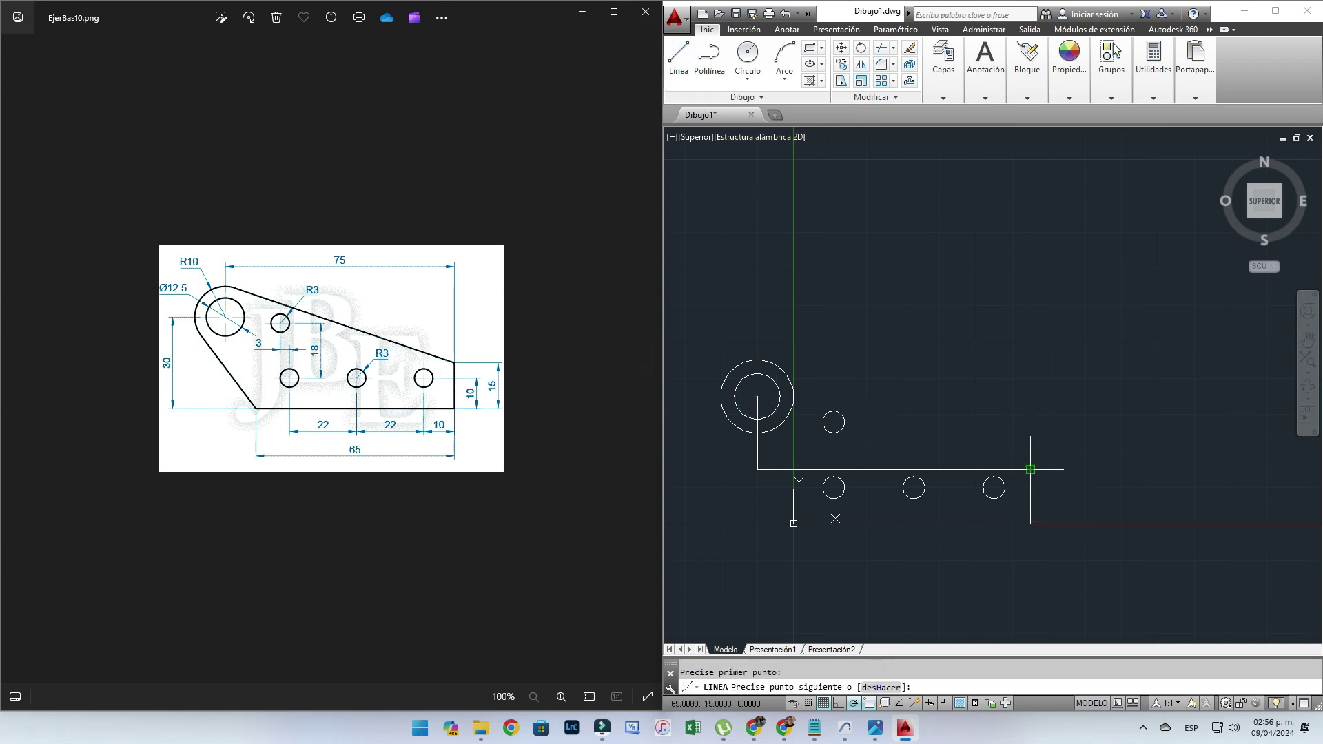
# Draw tangent lines to the R10 circle from the top-right corner and the bottom-left corner
pyautogui.keyDown('shift'); pyautogui.rightClick(995, 434); pyautogui.keyUp('shift')
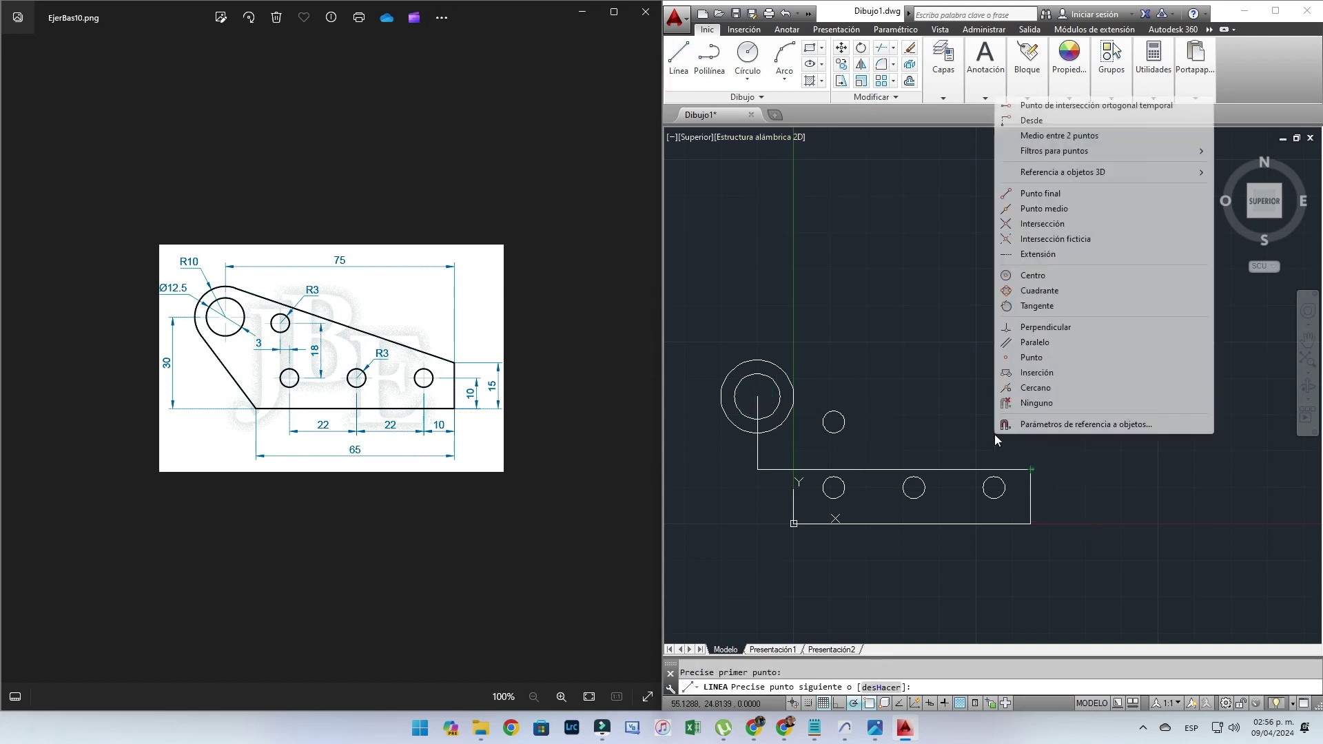
pyautogui.click(1069, 312)
pyautogui.click(777, 360)
pyautogui.press('Escape')
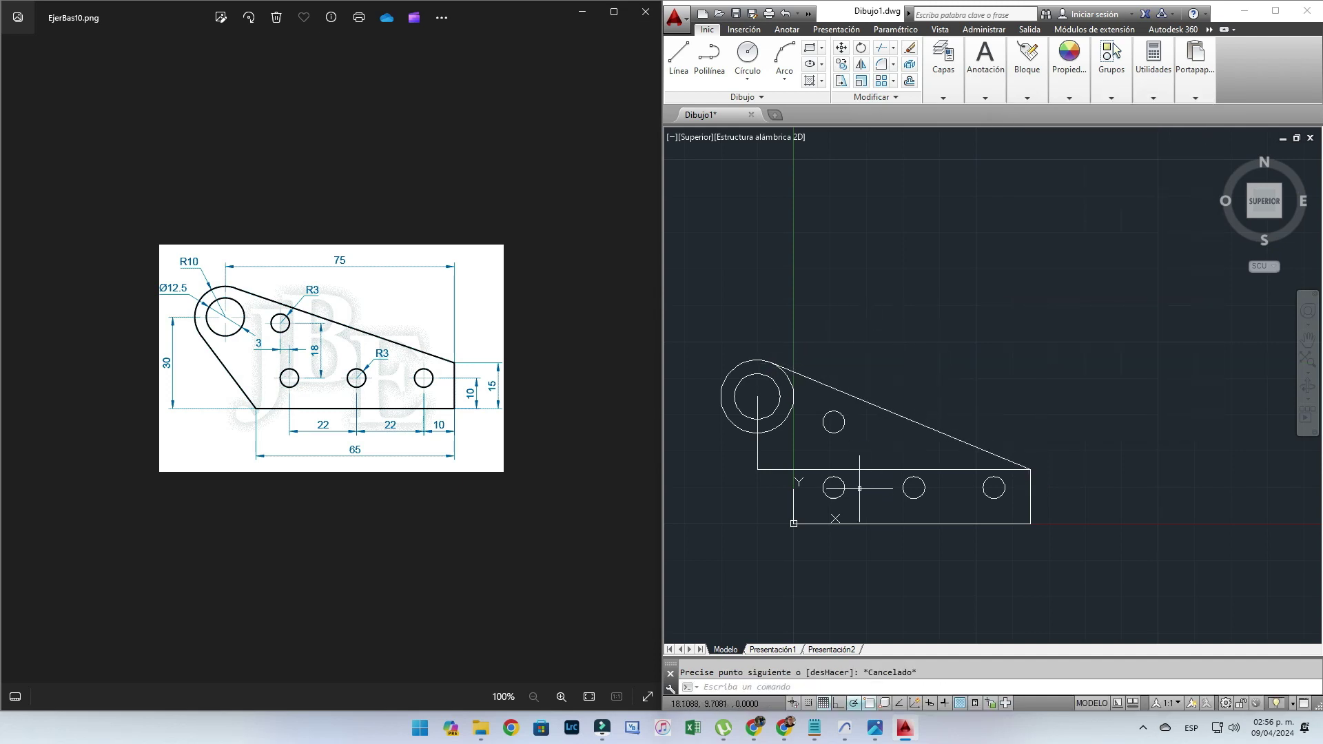
pyautogui.click(679, 55)
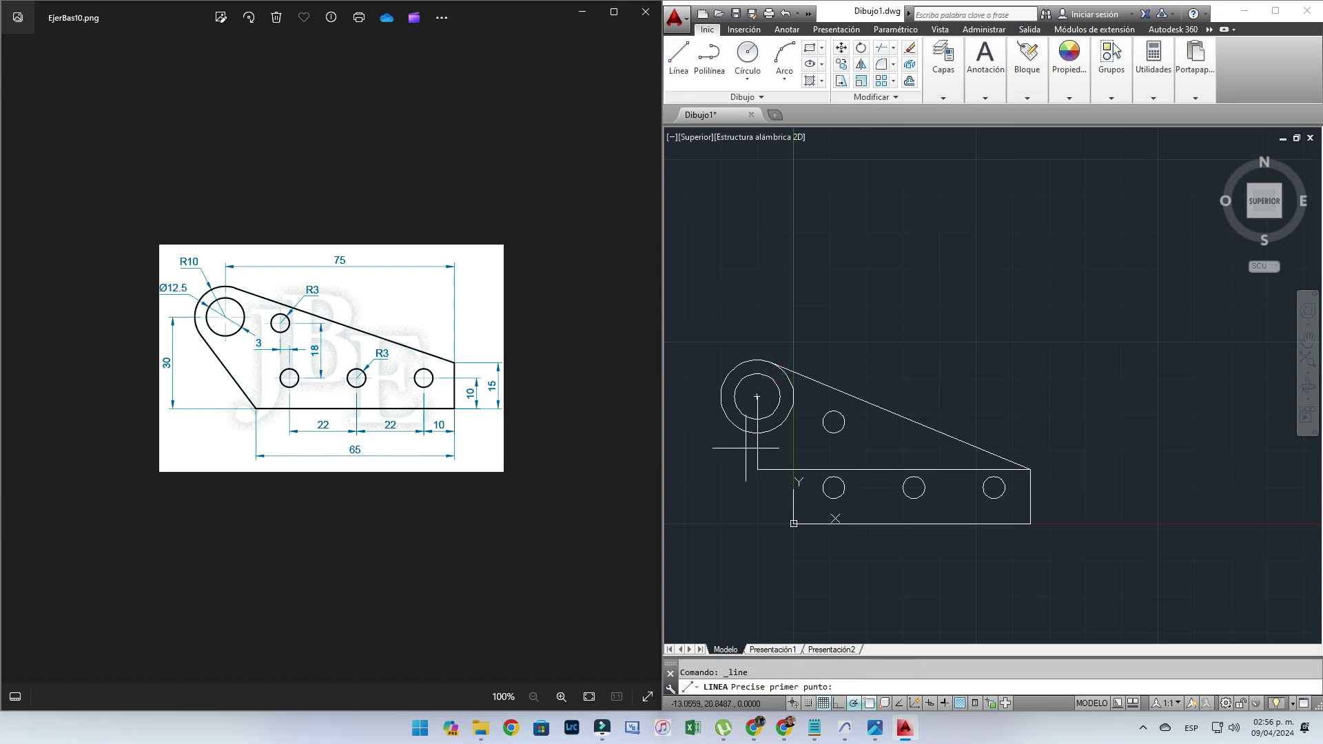
pyautogui.click(794, 523)
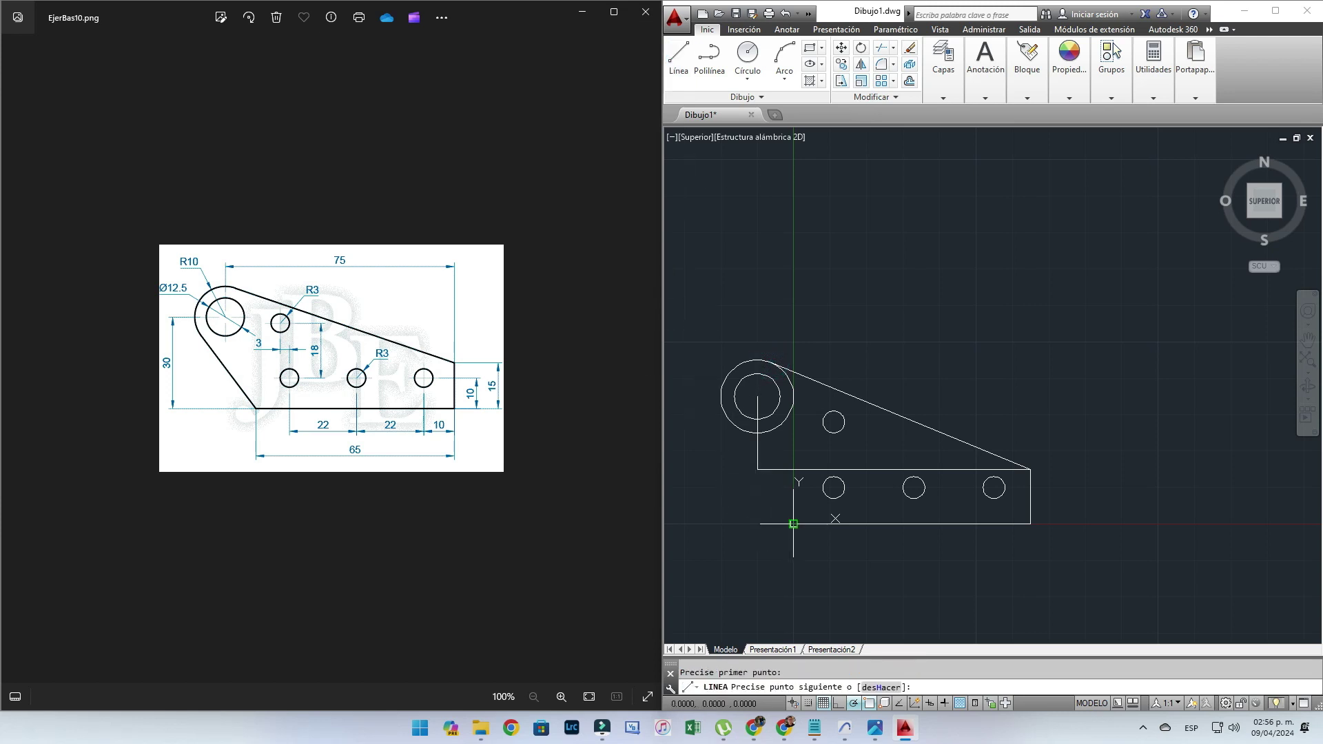
pyautogui.keyDown('shift'); pyautogui.rightClick(689, 474); pyautogui.keyUp('shift')
pyautogui.click(744, 342)
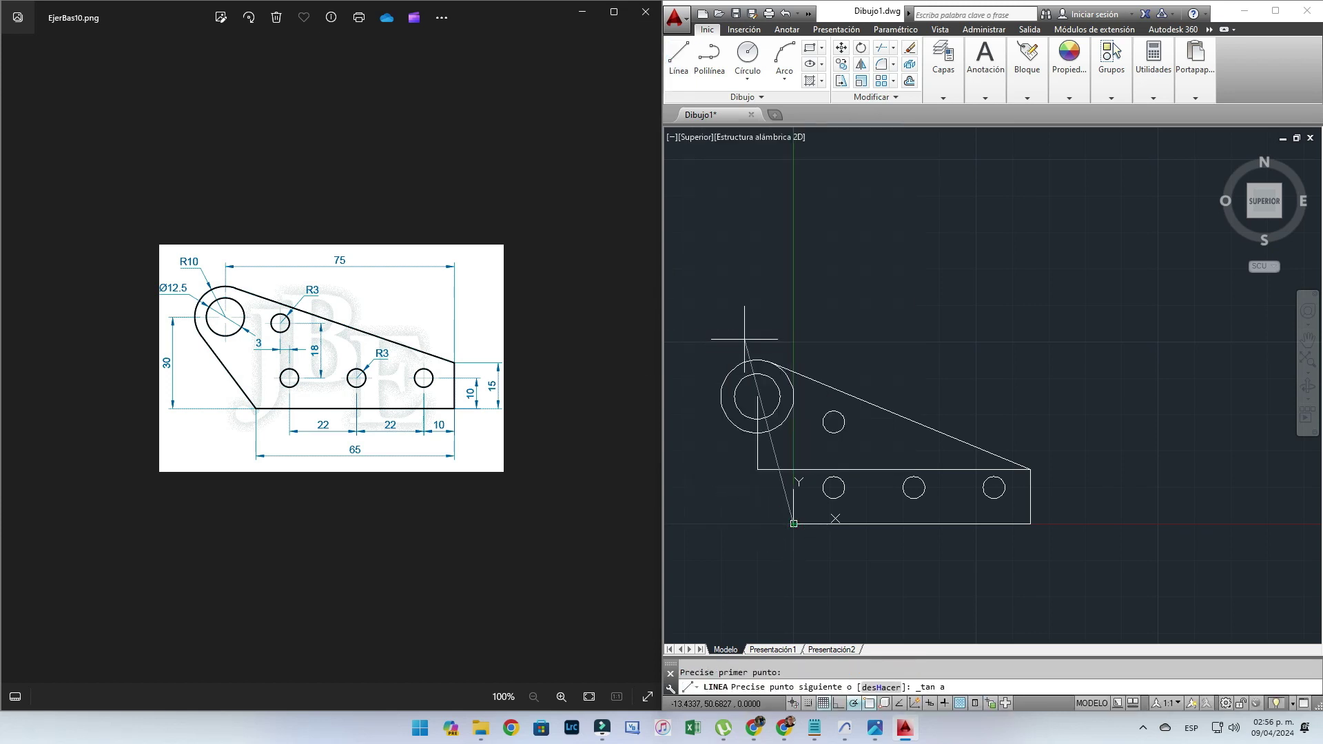
pyautogui.click(727, 415)
pyautogui.press('Escape')
# Erase the horizontal guide line and recentre the drawing
pyautogui.click(876, 471)
pyautogui.press('Delete')
pyautogui.press('Delete')
pyautogui.moveTo(901, 468); pyautogui.dragTo(954, 465, button='middle')
pyautogui.click(1127, 560)
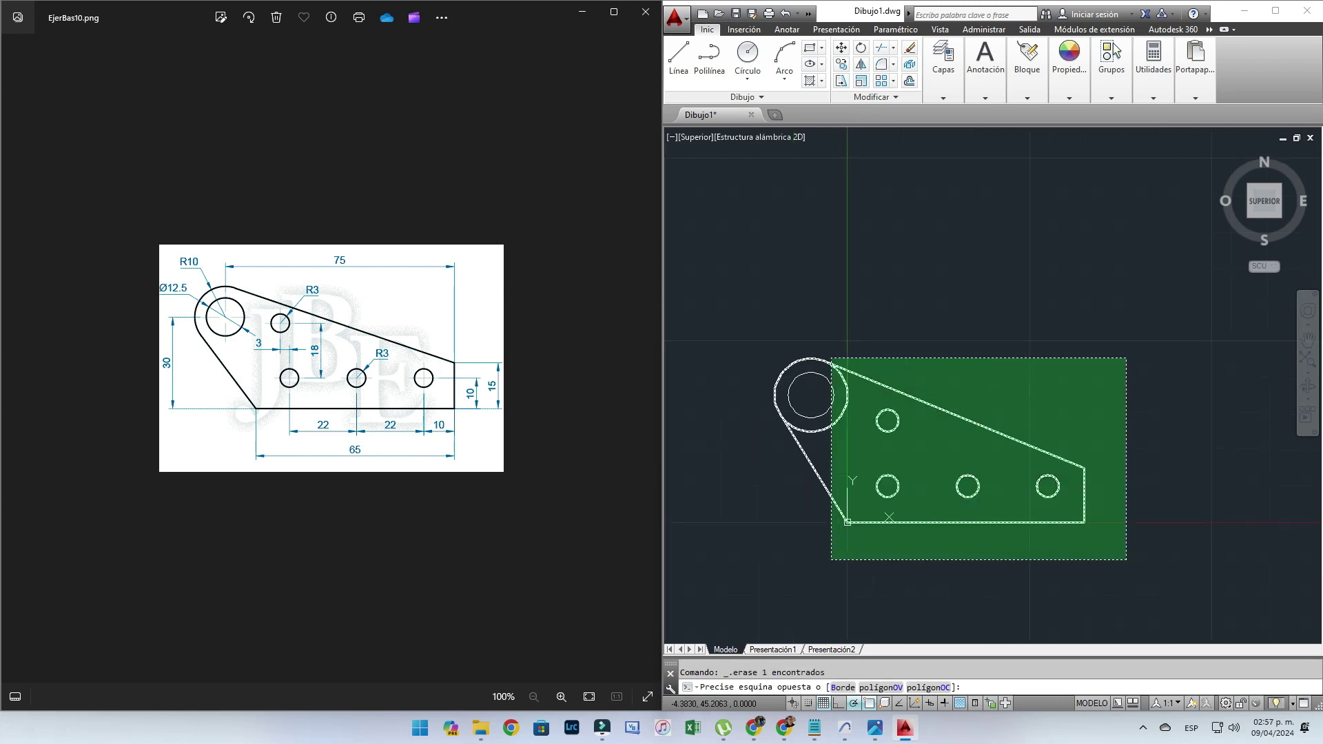
# Trim away the R10 circle's arc inside the plate to leave a clean rounded end
pyautogui.click(752, 298)
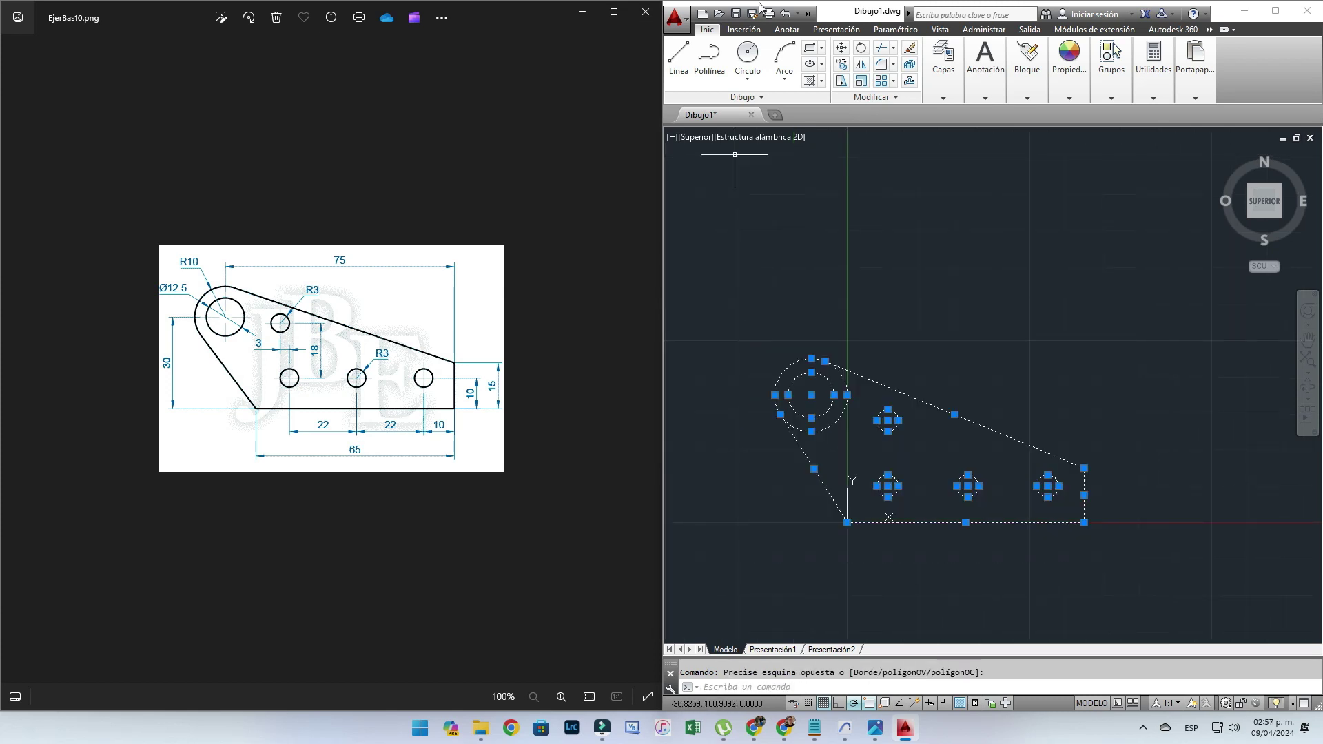
pyautogui.click(883, 63)
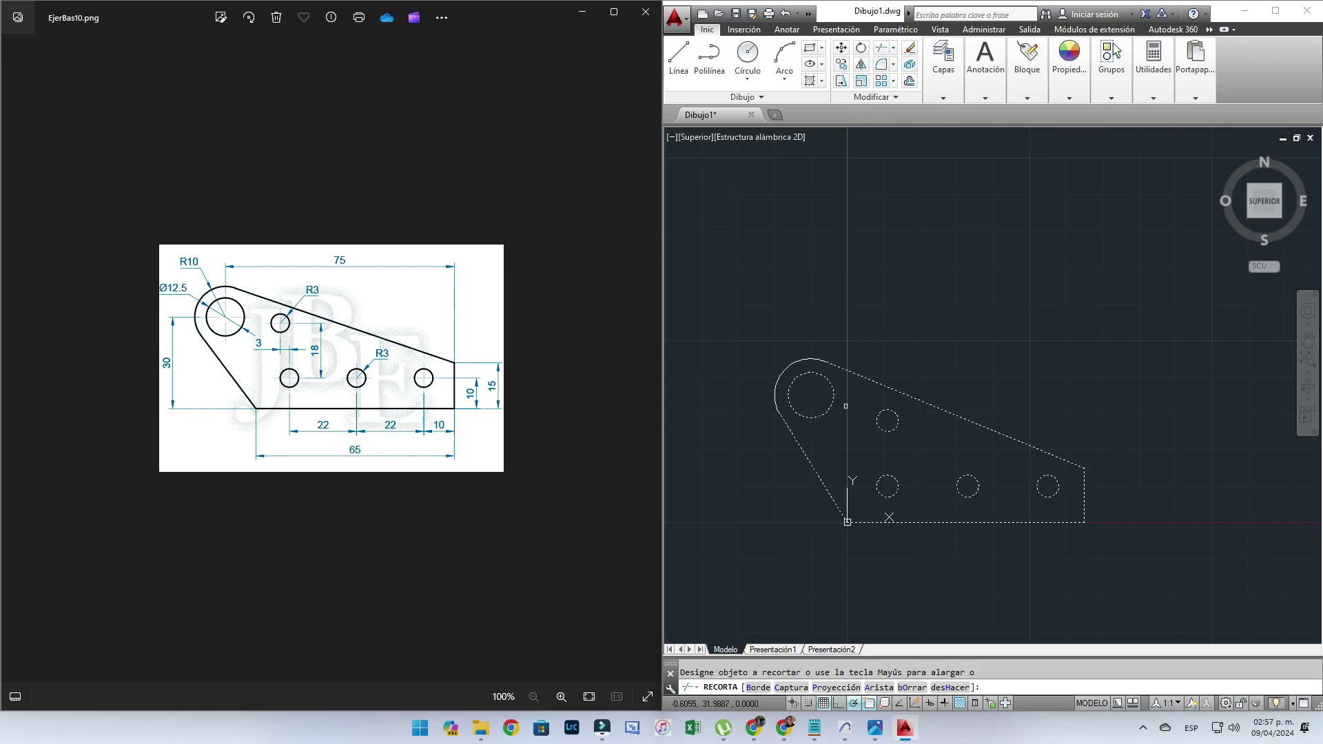
pyautogui.press('Escape')
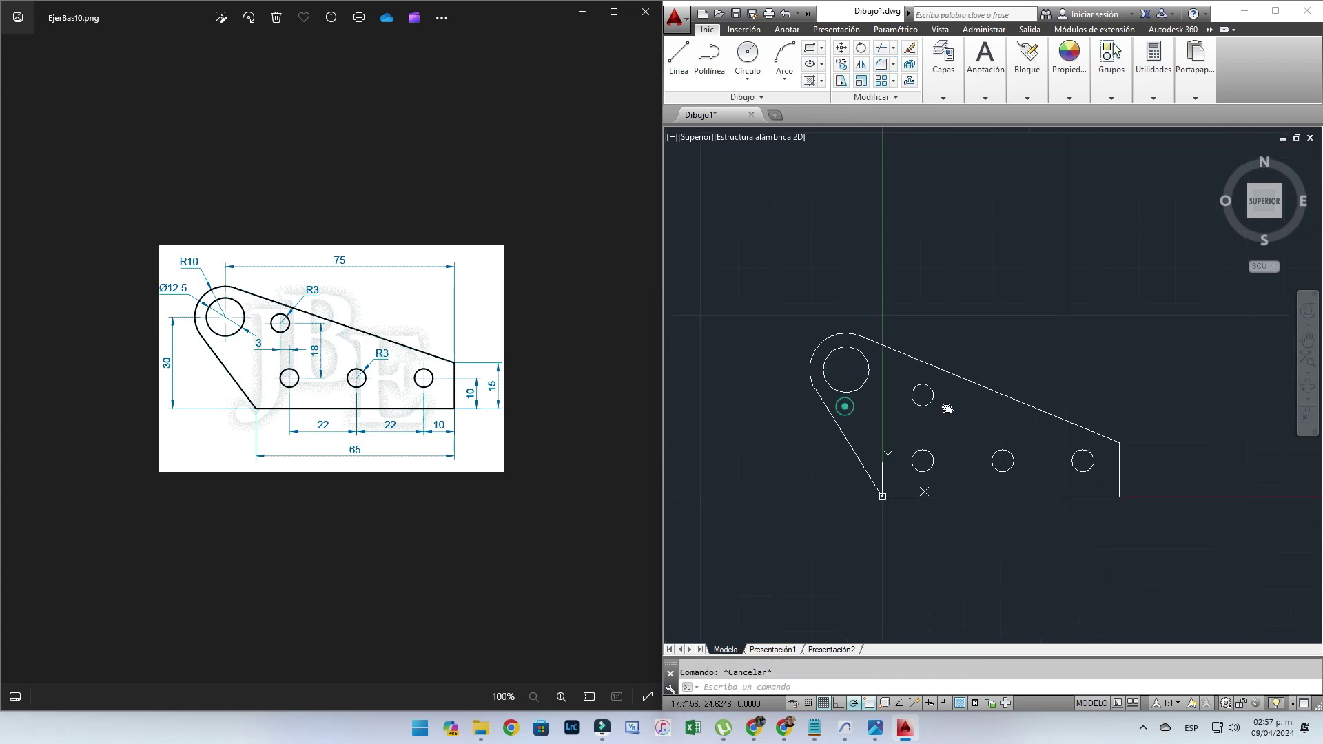
pyautogui.scroll(2, 1033, 500)
pyautogui.moveTo(1033, 501); pyautogui.dragTo(1065, 507, button='middle')
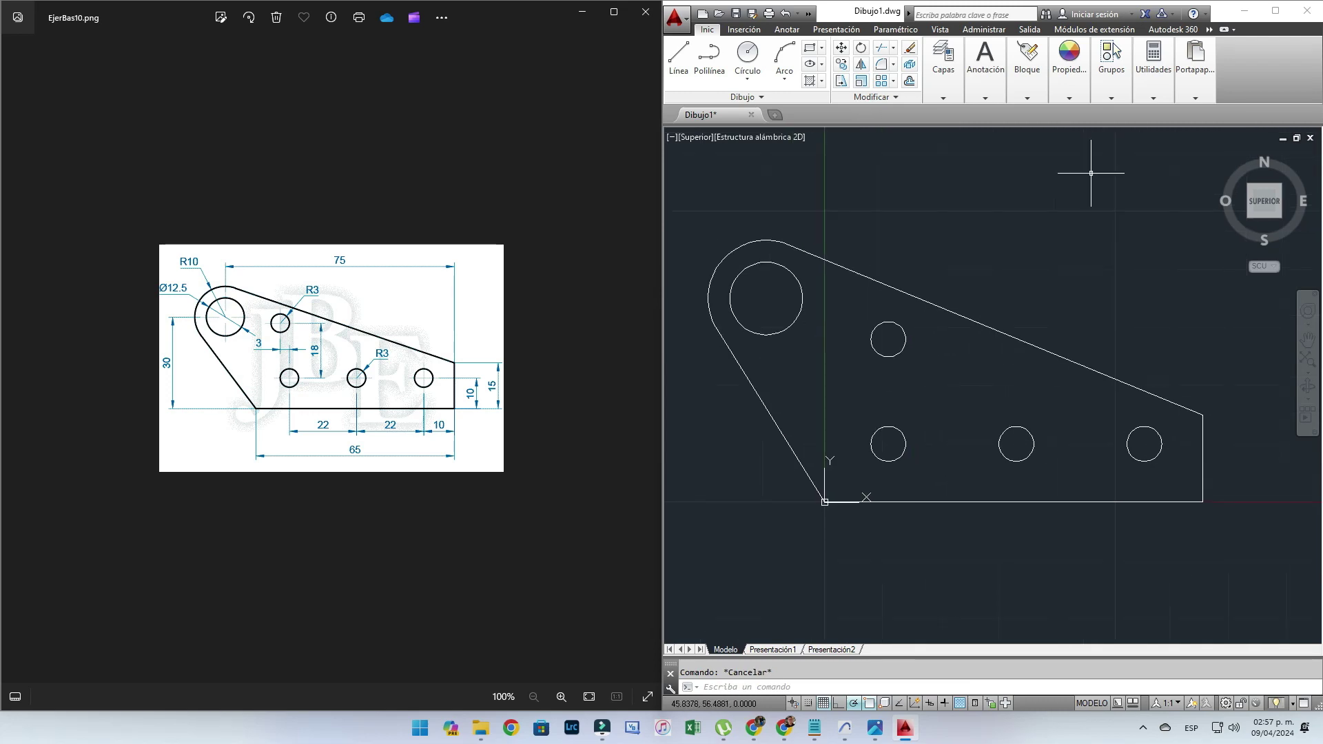
# Maximize the AutoCAD window and centre the finished bracket drawing on screen
pyautogui.doubleClick(858, 15)
pyautogui.scroll(2, 469, 448)
pyautogui.moveTo(469, 448); pyautogui.dragTo(458, 503, button='middle')
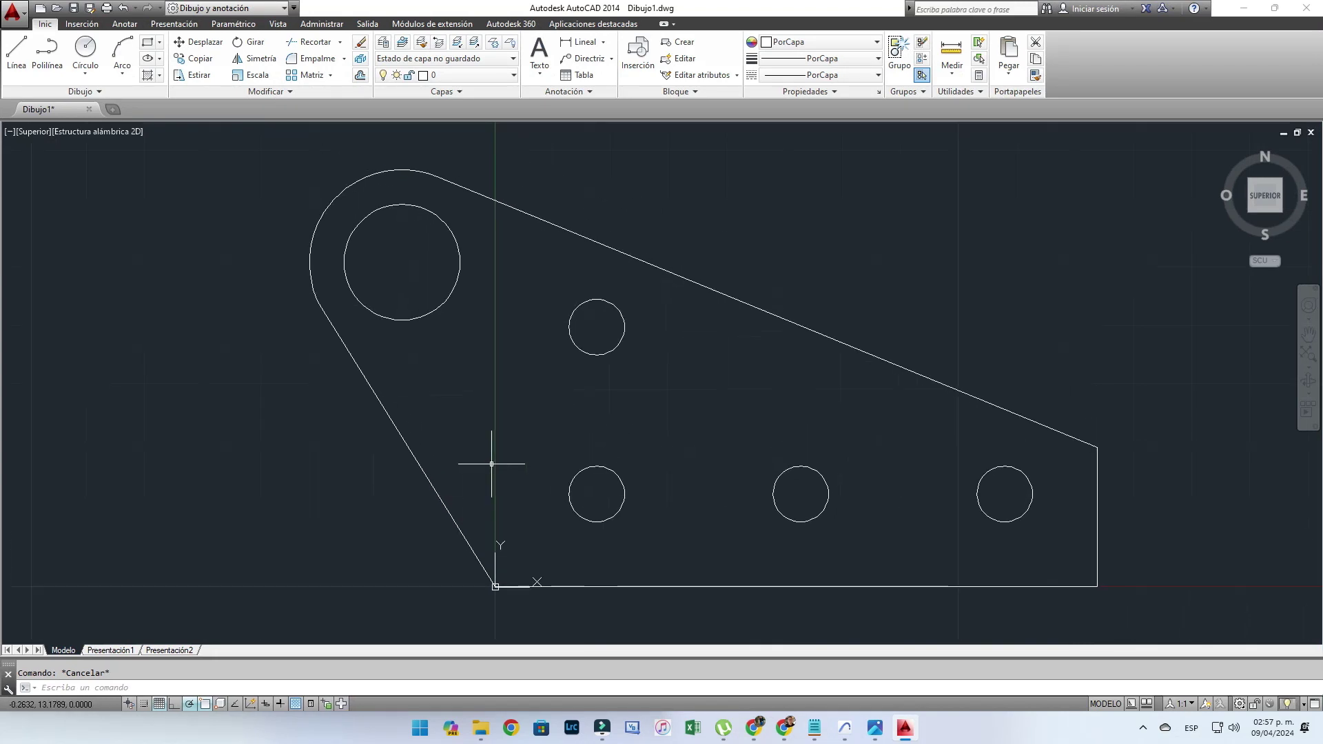